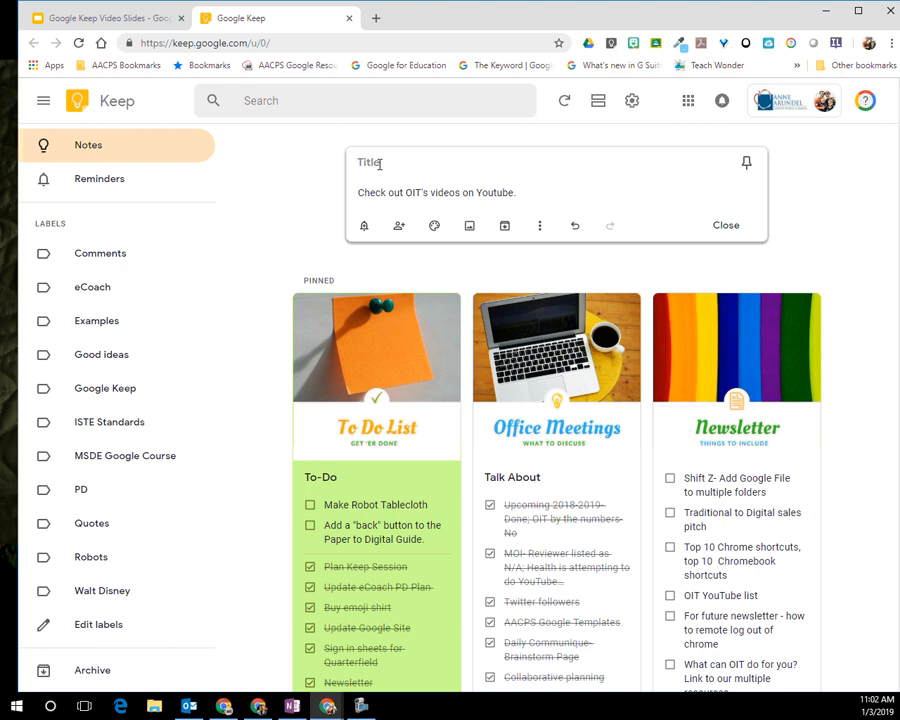
Title the note about OIT's YouTube videos "Video Resources", save it and check it among the other notes
type("Video Resources")
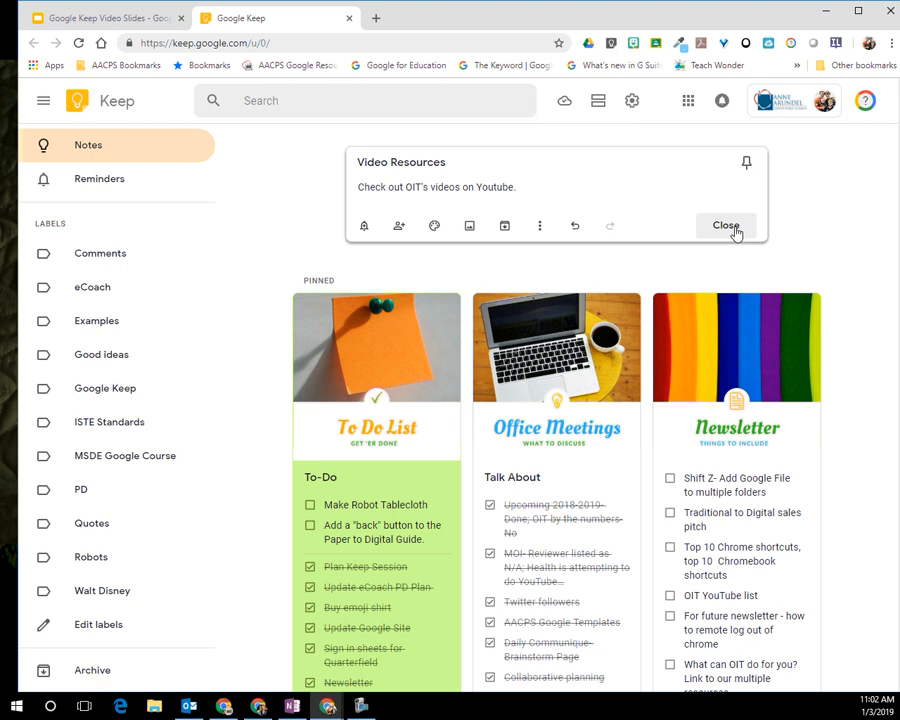
left_click(727, 226)
scroll(502, 458, "down", 5)
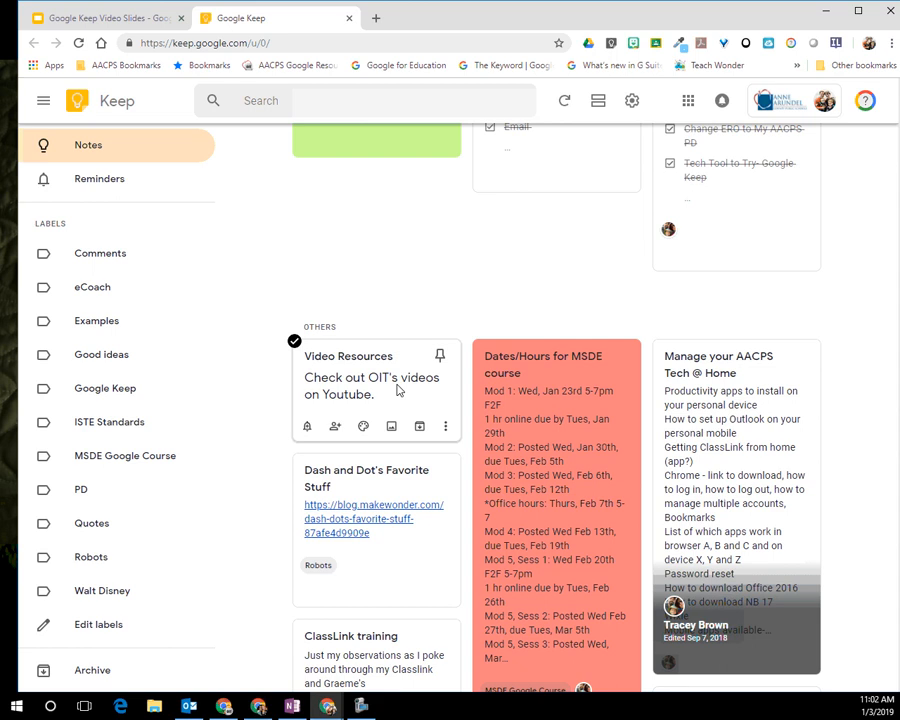
scroll(397, 390, "up", 5)
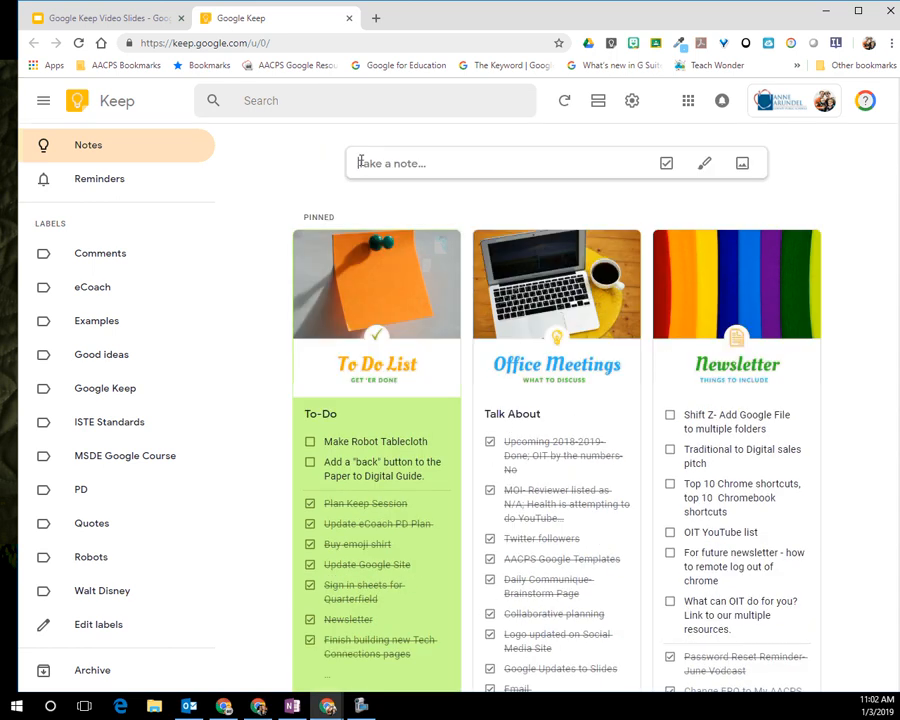
Start a new drawing note and sketch a black smiley face with the pen
left_click(705, 165)
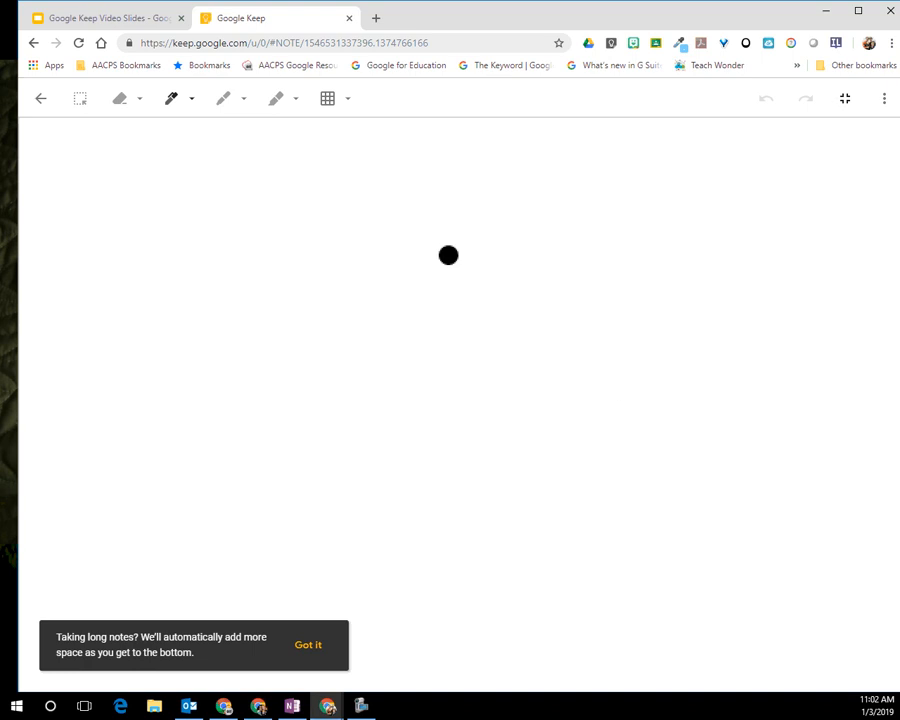
mouse_move(410, 244)
left_mouse_down()
mouse_move(522, 462)
mouse_move(430, 247)
mouse_move(394, 243)
left_mouse_up()
left_click(394, 291)
left_click(464, 305)
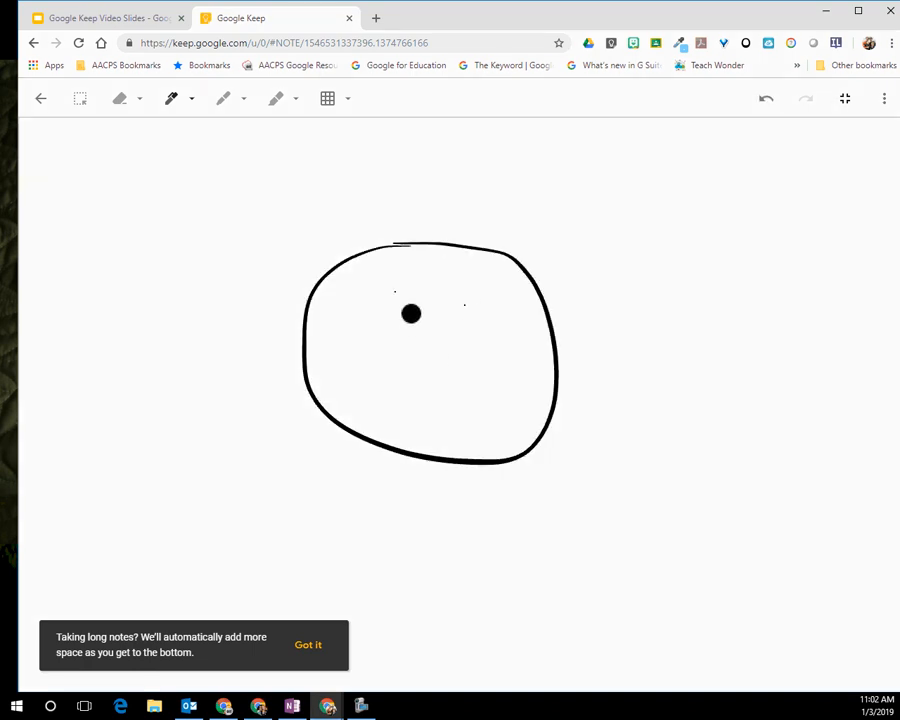
mouse_move(397, 288)
left_mouse_down()
mouse_move(407, 307)
mouse_move(406, 290)
left_mouse_up()
left_click_drag(462, 293, 456, 299)
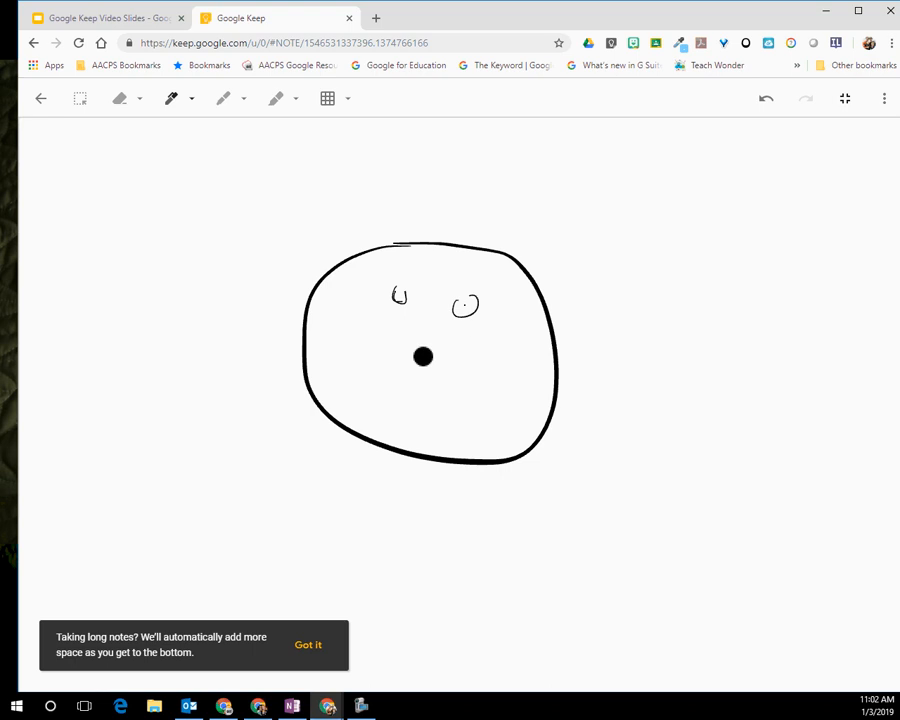
mouse_move(372, 343)
left_mouse_down()
mouse_move(394, 380)
mouse_move(494, 368)
left_mouse_up()
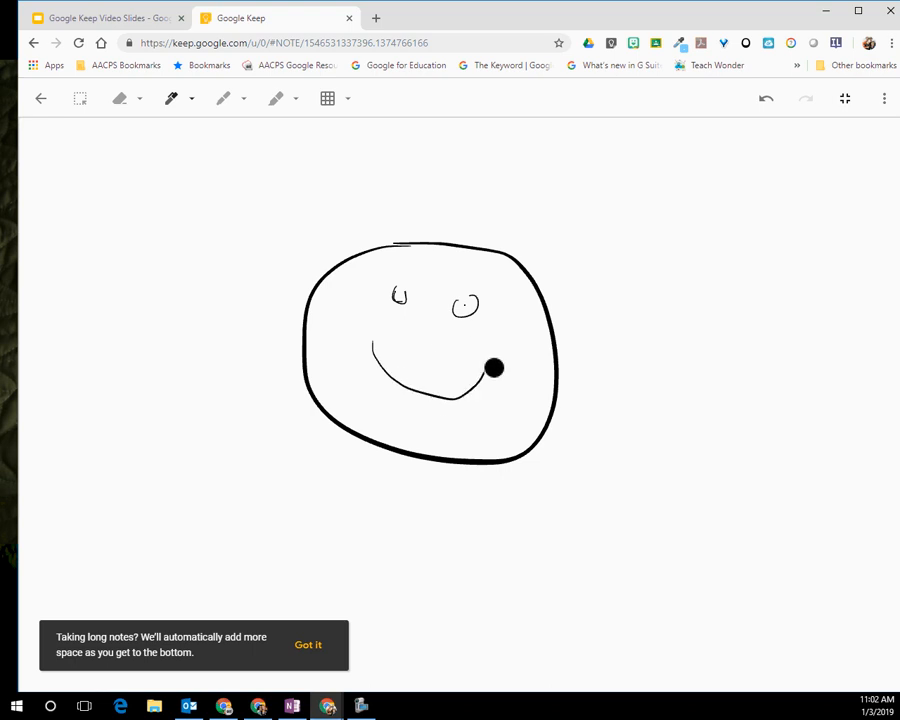
Clear the drawing page and set the pen to yellow in the second-largest stroke size
left_click(139, 103)
left_click(138, 130)
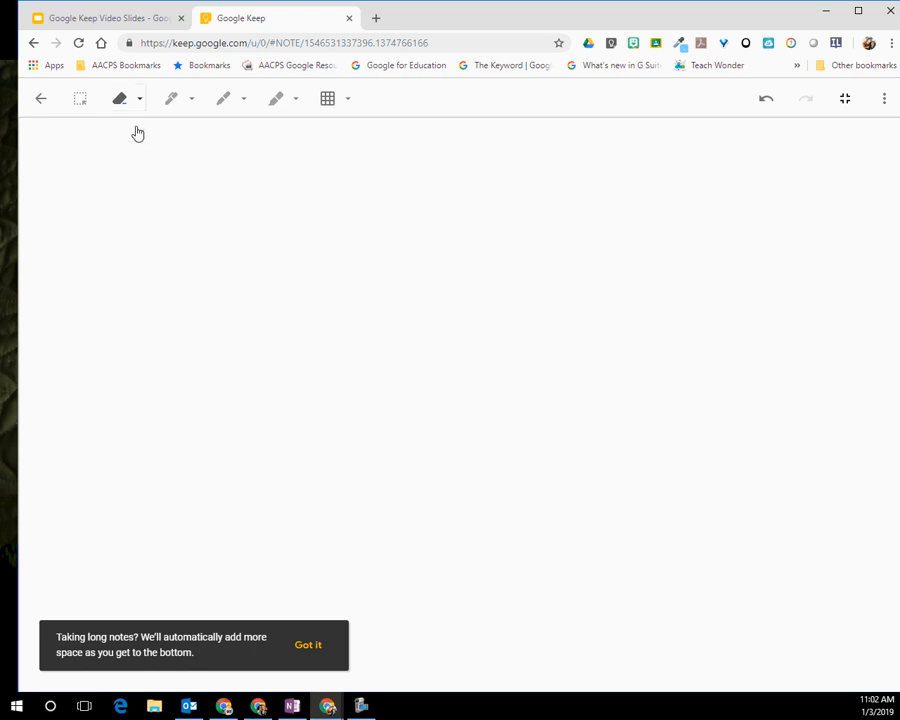
left_click(192, 108)
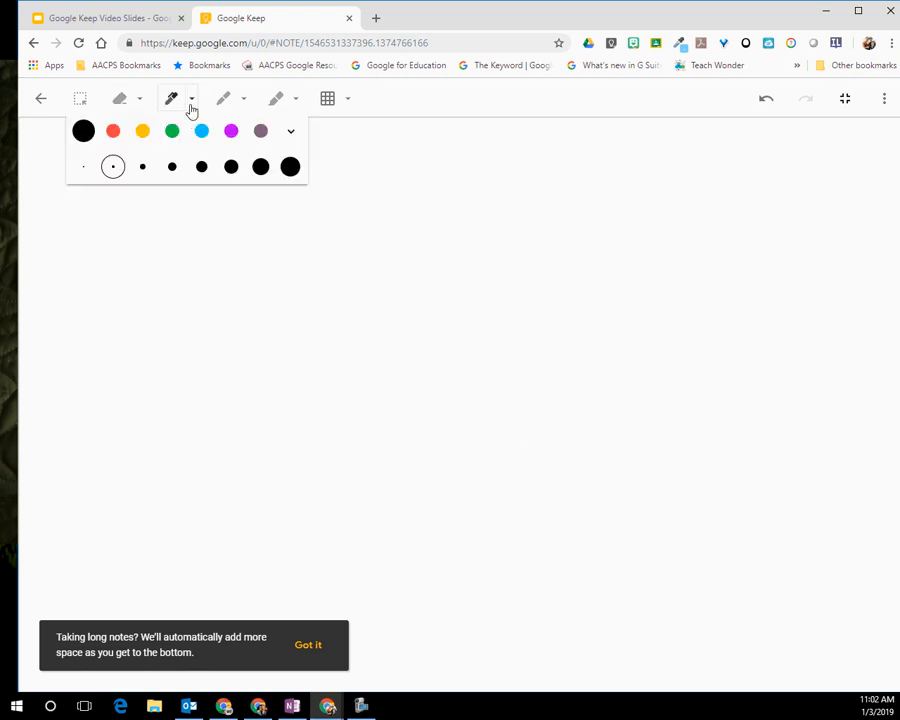
left_click(231, 167)
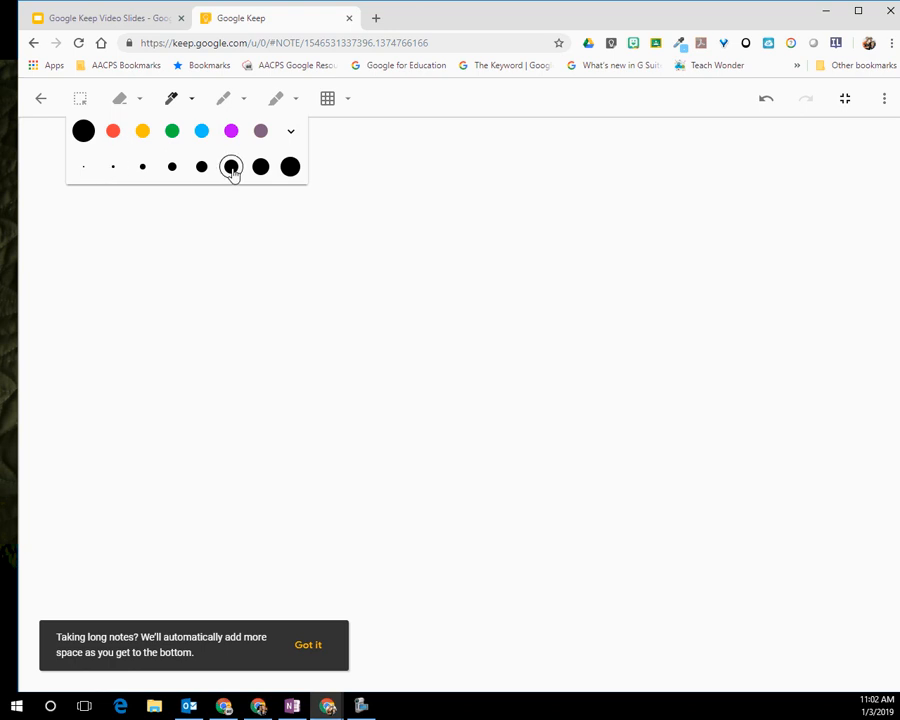
left_click(291, 134)
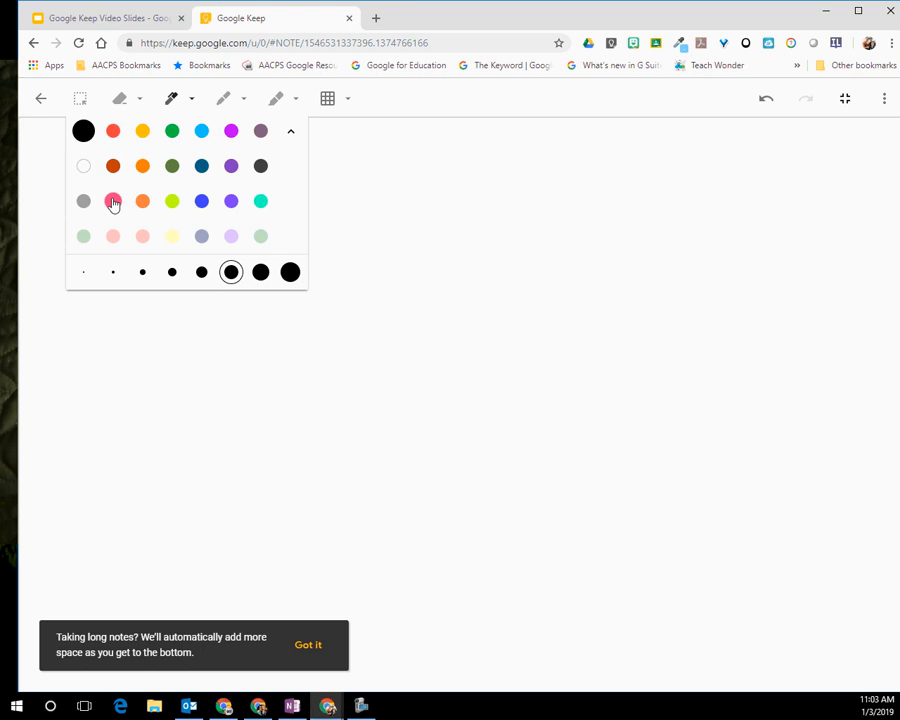
left_click(143, 138)
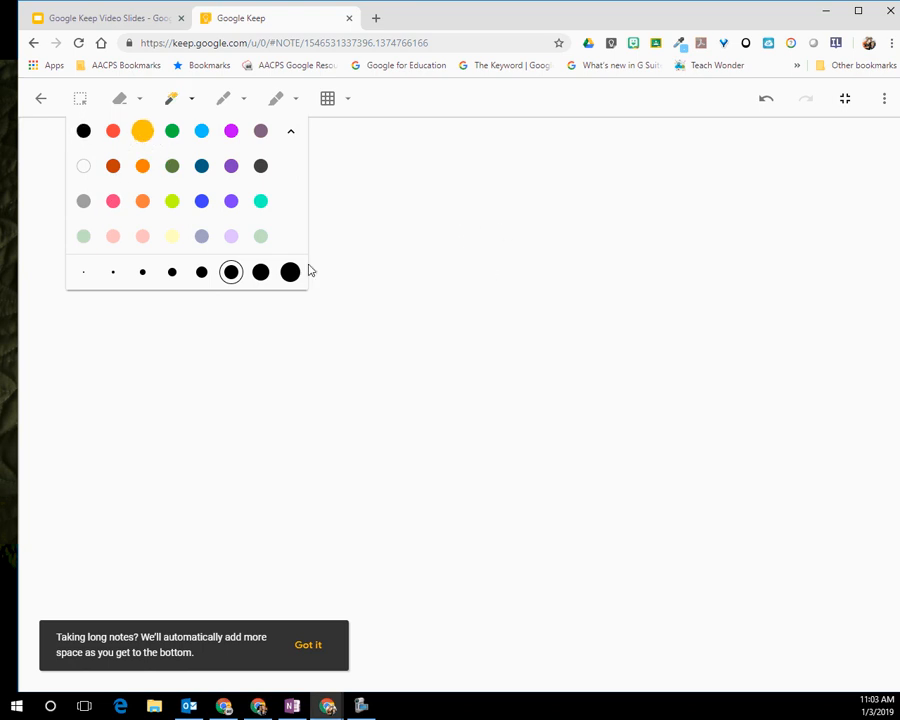
left_click(260, 273)
Draw a large yellow smiley face with two short vertical eyes and a curved smile
mouse_move(448, 203)
left_mouse_down()
mouse_move(392, 212)
mouse_move(428, 454)
mouse_move(562, 266)
mouse_move(414, 208)
left_mouse_up()
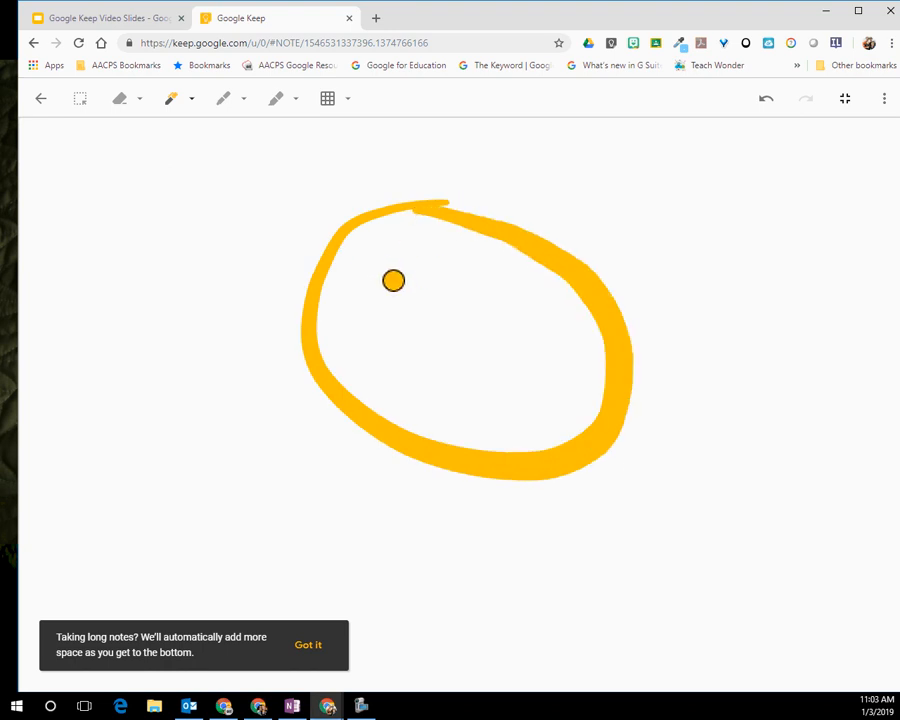
left_click_drag(385, 272, 387, 285)
left_click_drag(466, 281, 464, 299)
mouse_move(379, 326)
left_mouse_down()
mouse_move(416, 378)
mouse_move(526, 348)
left_mouse_up()
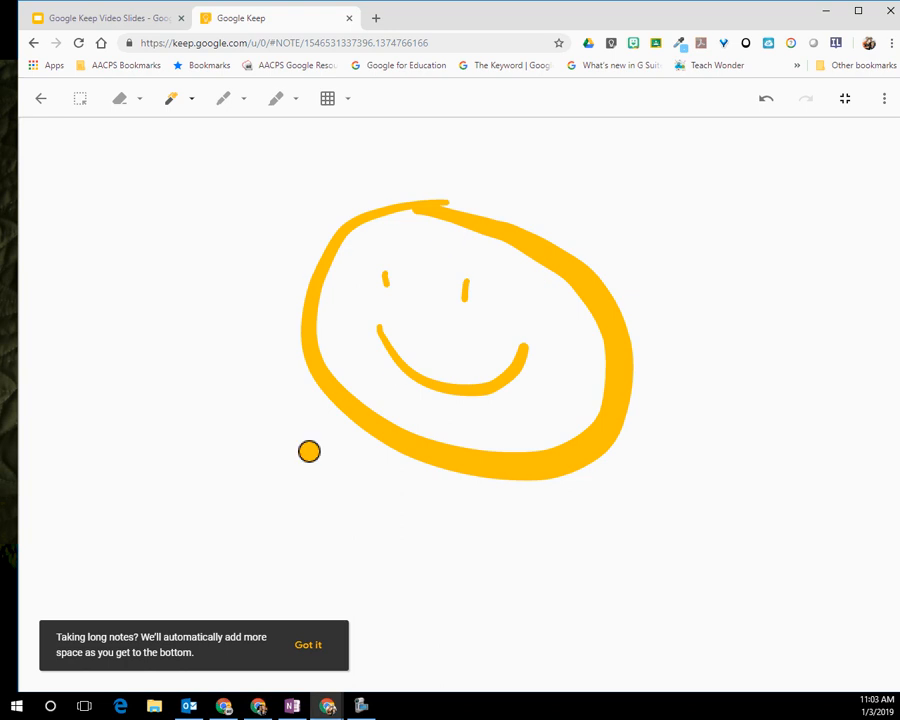
Set the marker to purple and draw a closed wavy outline beside the upper part of the face
left_click(246, 104)
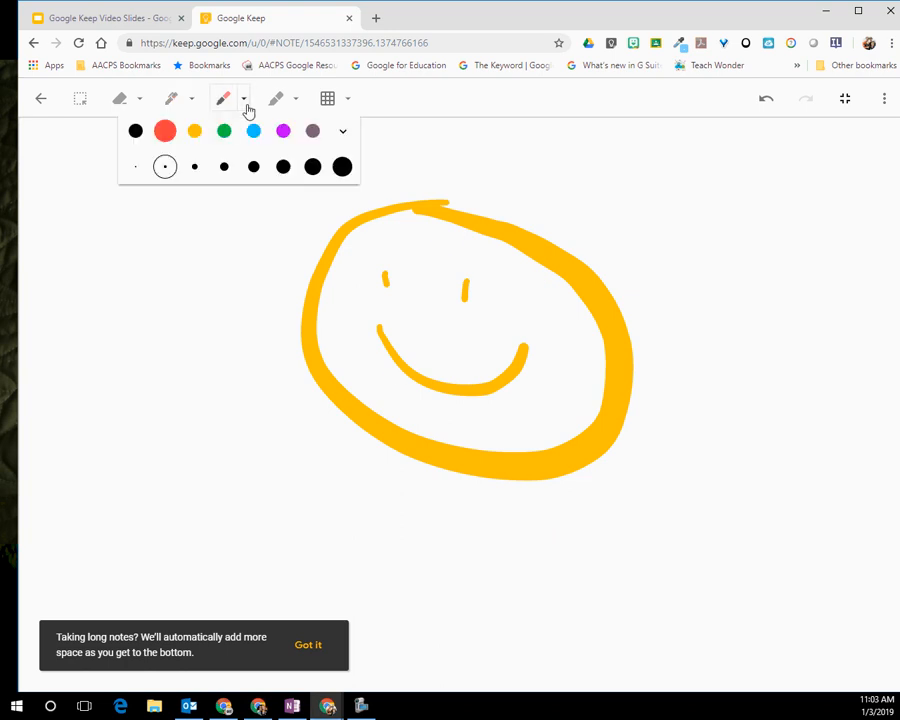
left_click(195, 132)
left_click(284, 132)
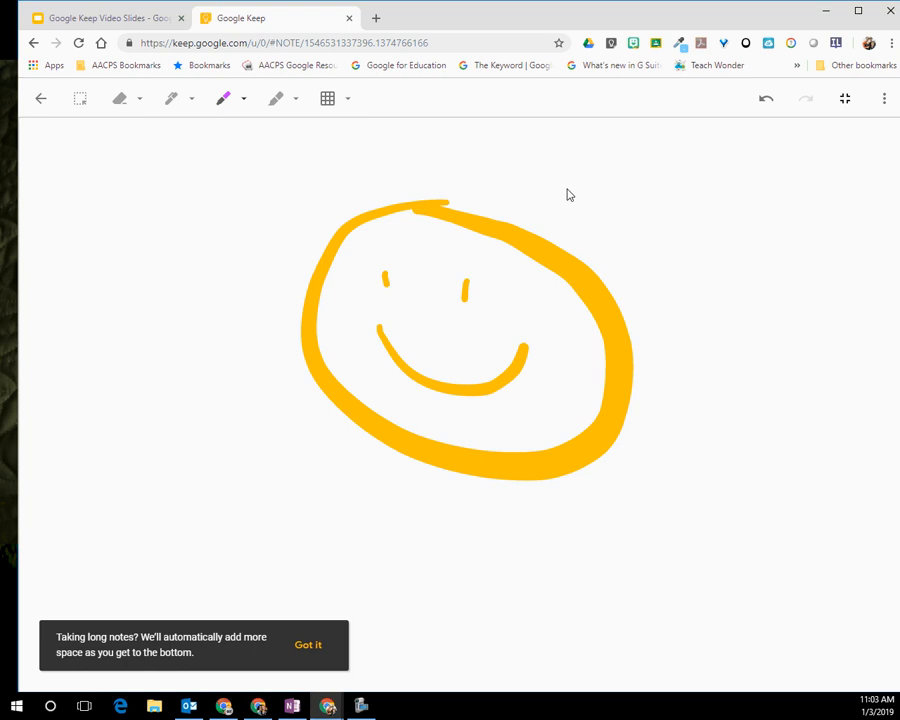
mouse_move(548, 187)
left_mouse_down()
mouse_move(595, 170)
mouse_move(727, 333)
mouse_move(669, 189)
mouse_move(539, 151)
mouse_move(546, 195)
left_mouse_up()
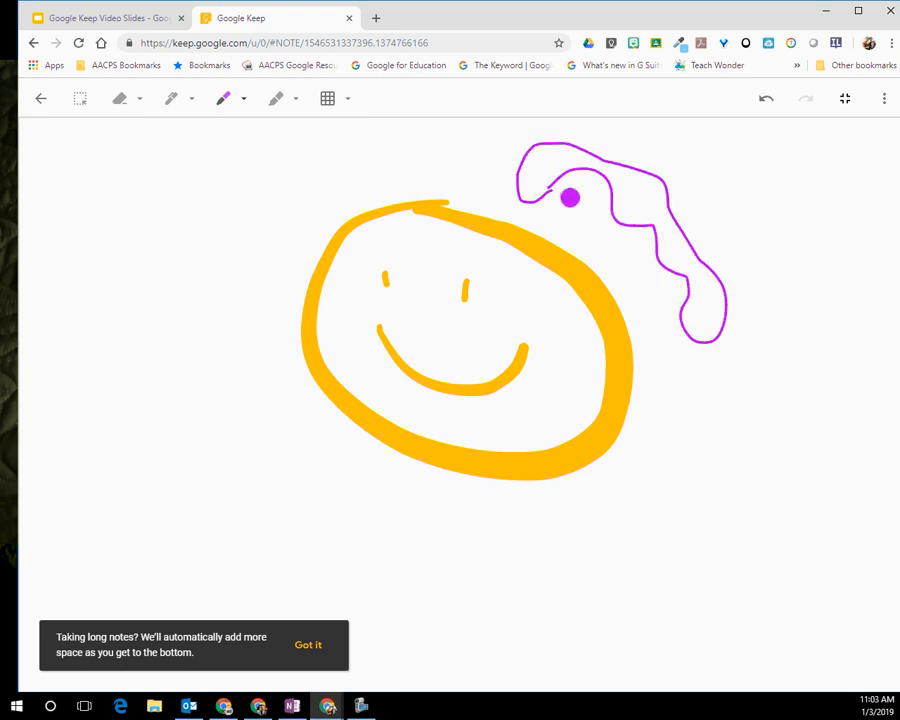
Highlight a thick yellow zigzag around the face with the highlighter in the third-largest size
left_click(293, 104)
left_click(334, 166)
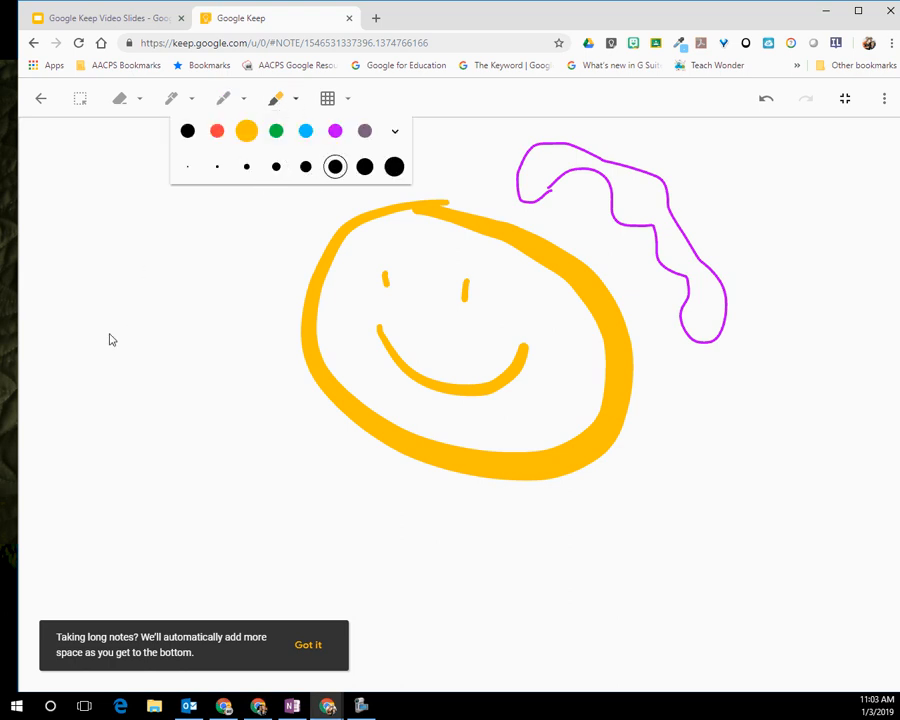
mouse_move(104, 342)
left_mouse_down()
mouse_move(293, 231)
mouse_move(191, 376)
mouse_move(207, 442)
mouse_move(287, 519)
mouse_move(406, 536)
mouse_move(702, 537)
left_mouse_up()
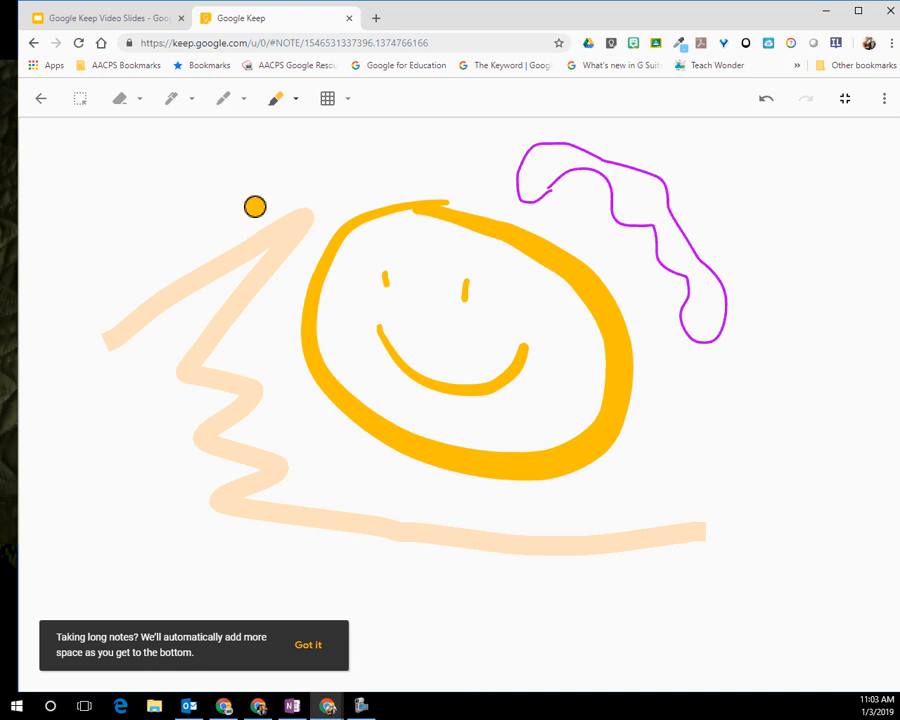
Apply the Square grid background and clear the whole drawing from the page
left_click(349, 104)
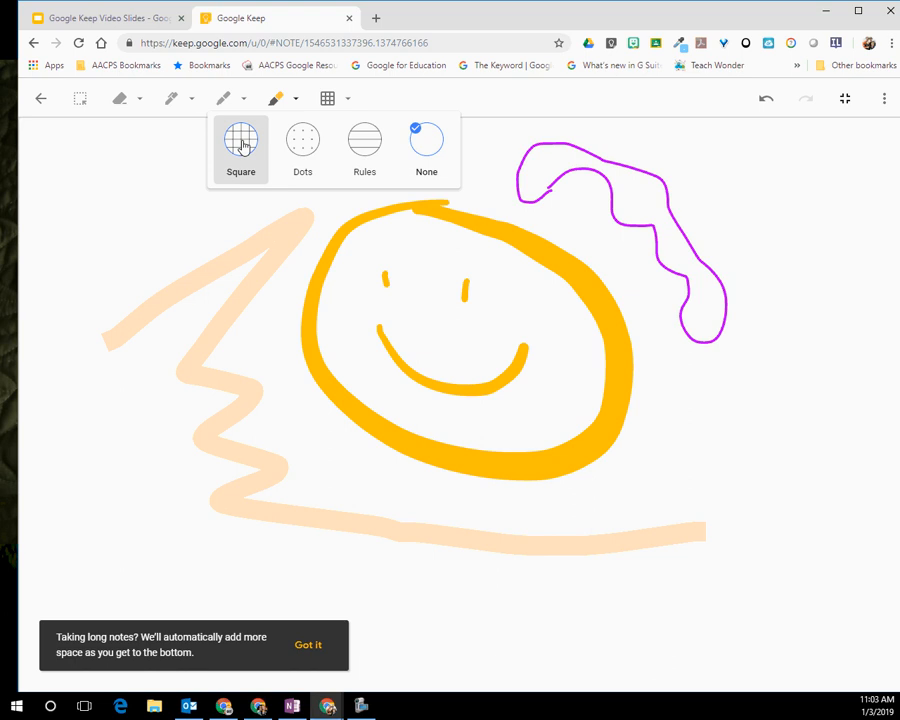
left_click(242, 146)
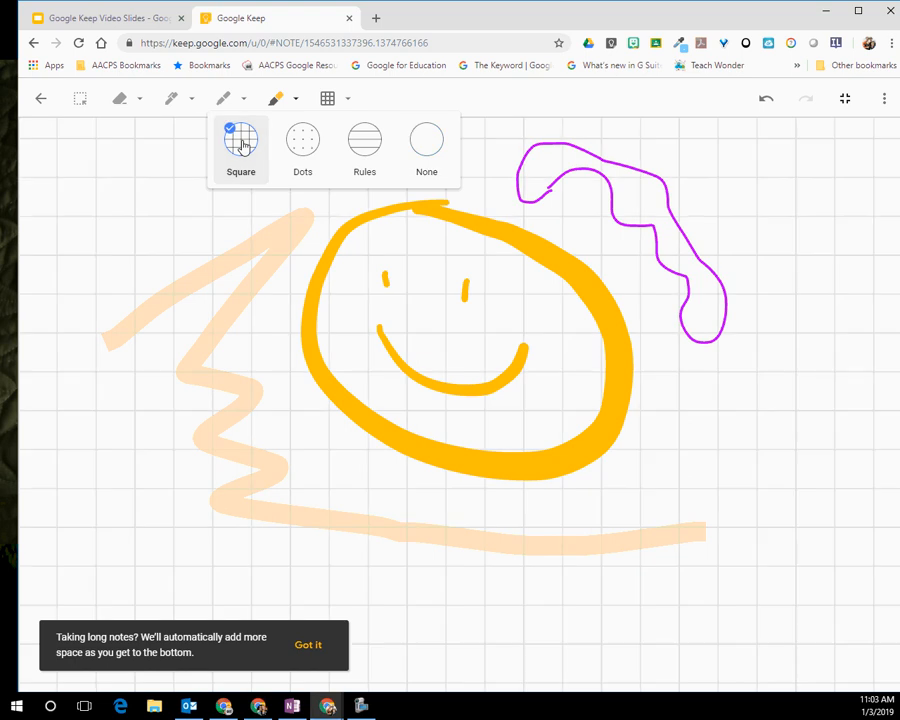
left_click(117, 104)
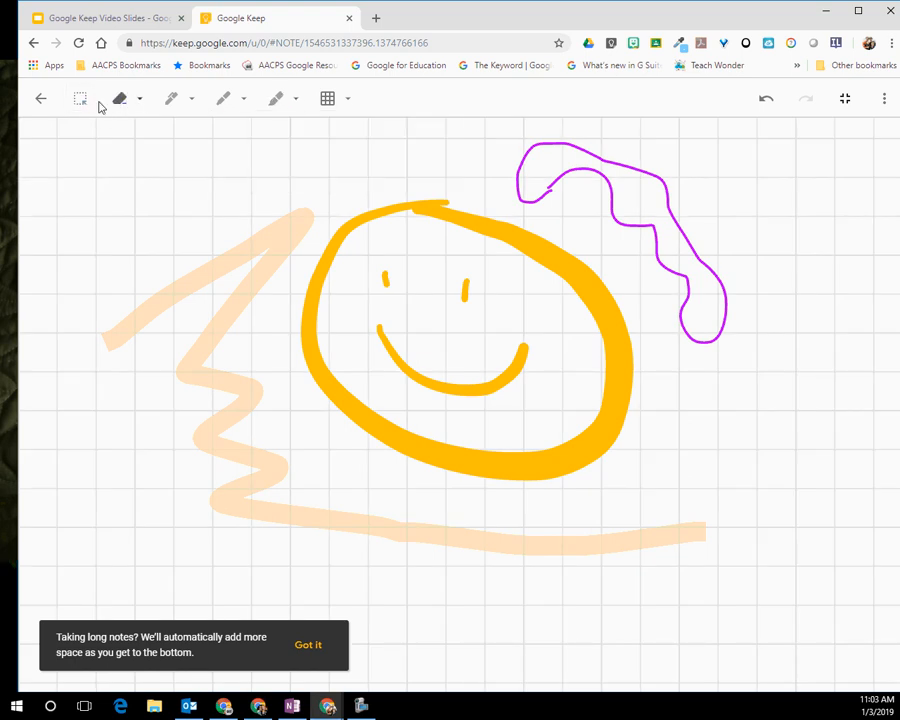
left_click(138, 100)
left_click(138, 132)
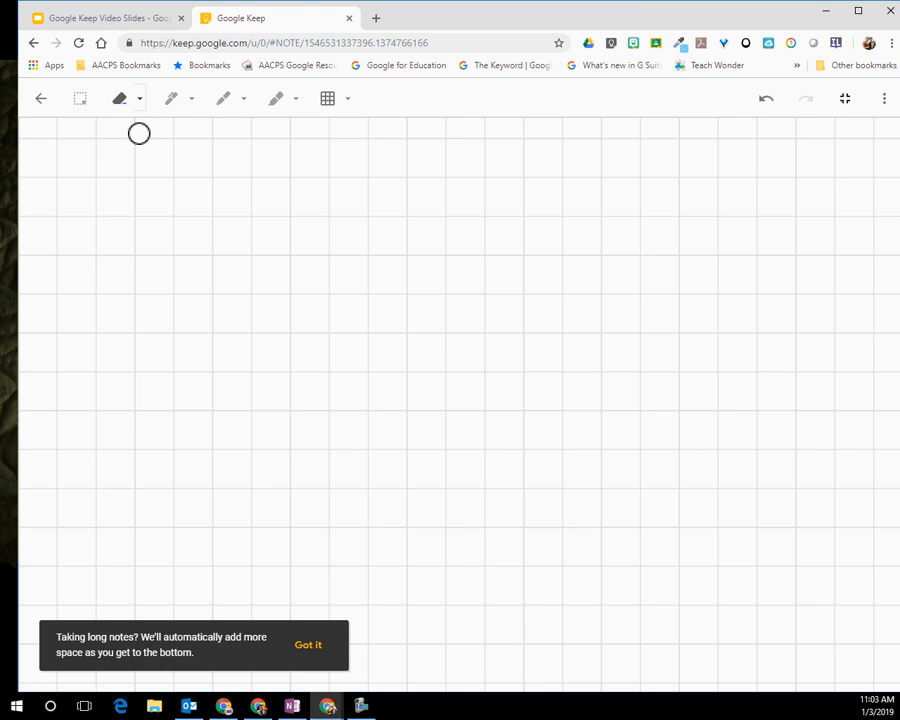
Draw two vertical bars of a bar graph on the grid with the purple marker, the second one shorter
left_click(241, 104)
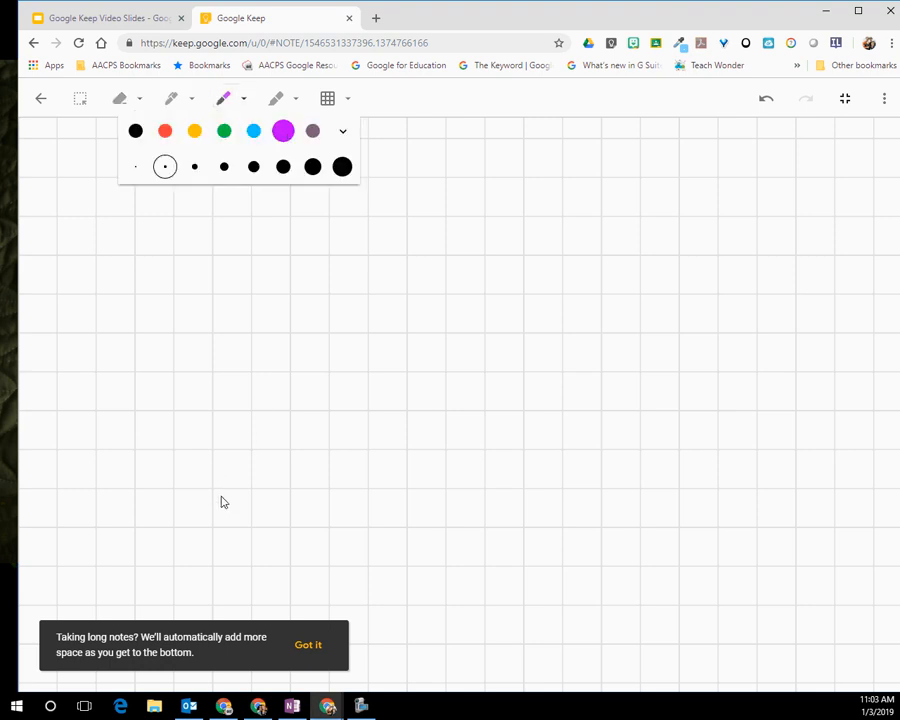
mouse_move(219, 488)
left_mouse_down()
mouse_move(222, 246)
mouse_move(247, 231)
mouse_move(257, 301)
mouse_move(253, 493)
left_mouse_up()
mouse_move(290, 294)
left_mouse_down()
mouse_move(331, 299)
mouse_move(329, 492)
left_mouse_up()
mouse_move(291, 302)
left_mouse_down()
mouse_move(283, 492)
mouse_move(343, 503)
left_mouse_up()
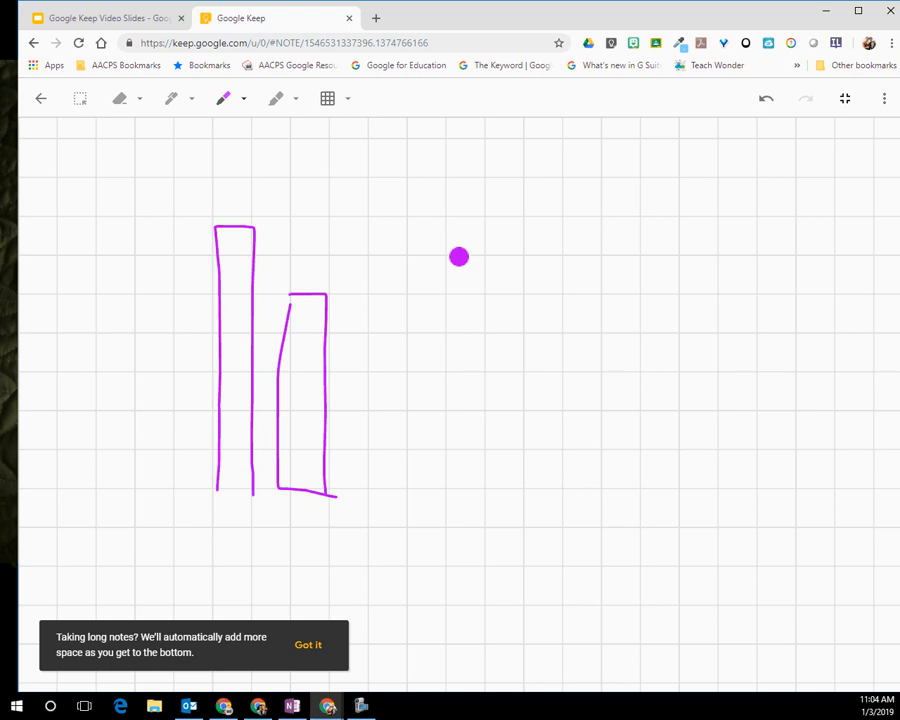
Handwrite "3x2" beside the bars and draw a row of three circles beneath it
mouse_move(426, 206)
left_mouse_down()
mouse_move(468, 285)
mouse_move(428, 284)
left_mouse_up()
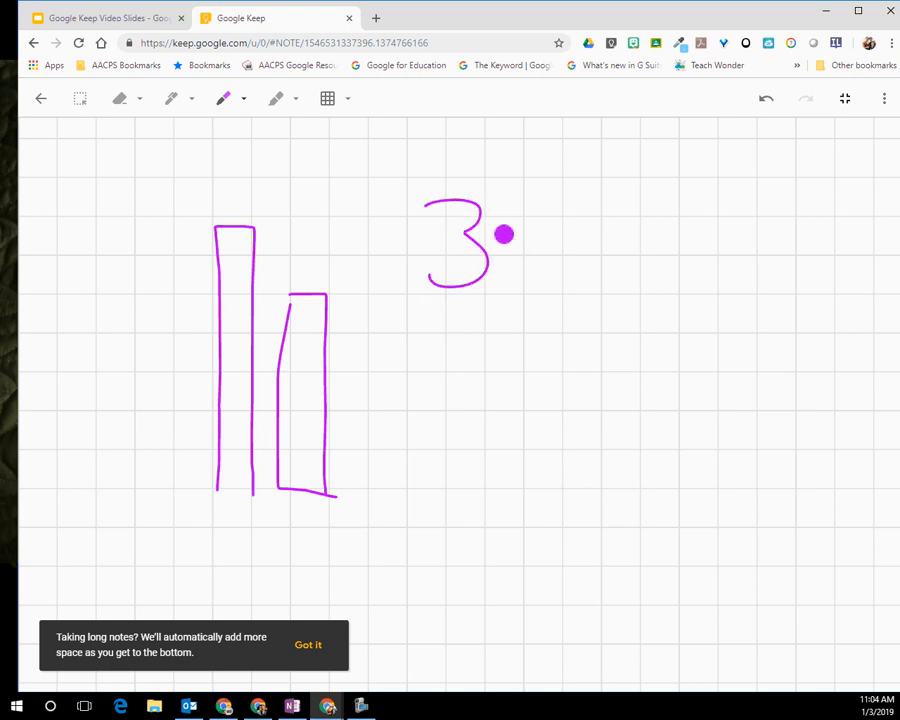
mouse_move(498, 230)
left_mouse_down()
mouse_move(553, 275)
mouse_move(540, 245)
mouse_move(567, 279)
mouse_move(616, 288)
left_mouse_up()
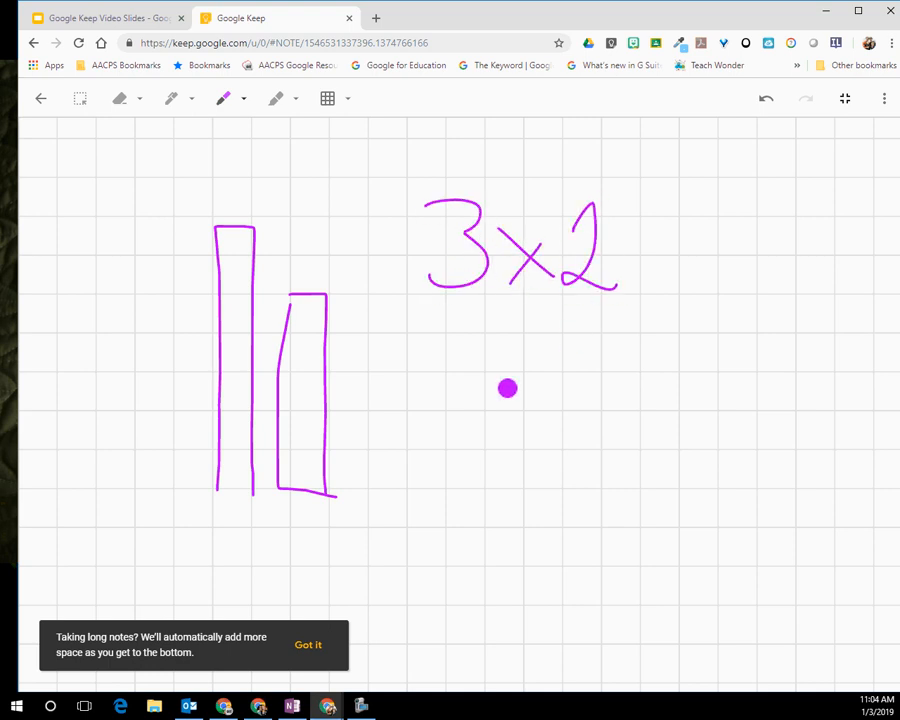
mouse_move(448, 353)
left_mouse_down()
mouse_move(534, 412)
mouse_move(457, 351)
left_mouse_up()
mouse_move(636, 372)
left_mouse_down()
mouse_move(655, 476)
mouse_move(640, 370)
left_mouse_up()
mouse_move(767, 373)
left_mouse_down()
mouse_move(812, 406)
mouse_move(745, 374)
left_mouse_up()
Add two tally marks inside each of the three circles
left_click_drag(444, 408, 449, 462)
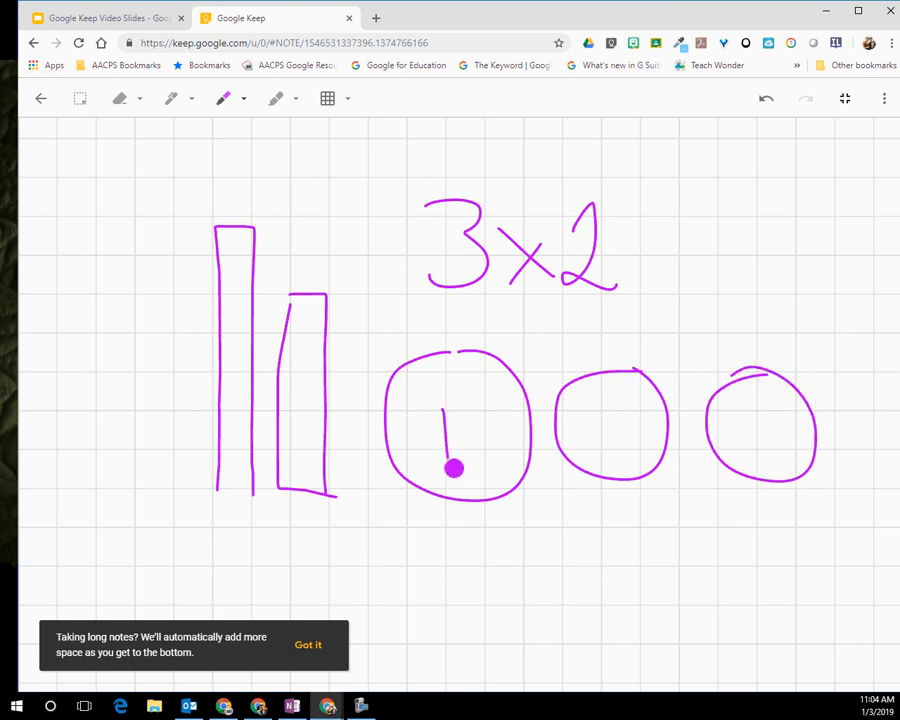
left_click_drag(474, 408, 480, 464)
mouse_move(598, 412)
left_mouse_down()
mouse_move(599, 455)
mouse_move(621, 456)
left_mouse_up()
left_click_drag(743, 407, 749, 459)
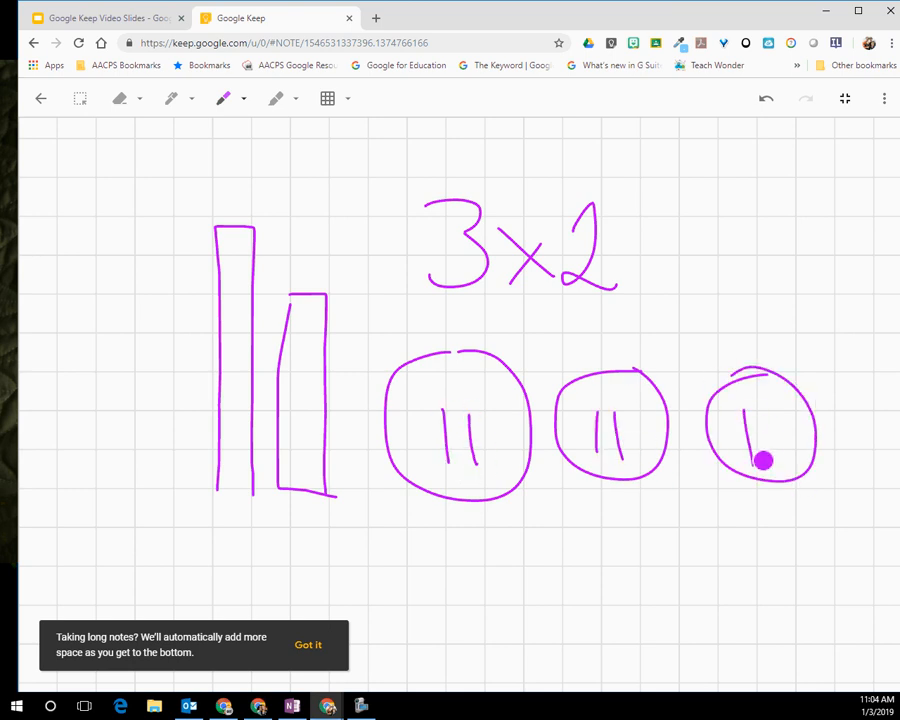
left_click_drag(770, 417, 778, 456)
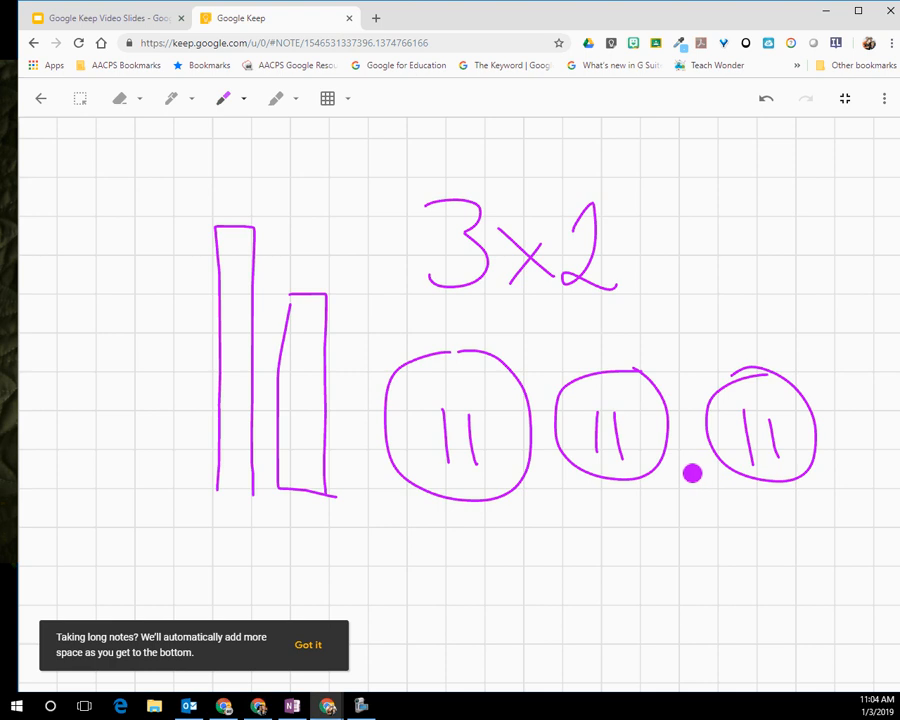
Finish the drawing, title its note "Math Example" with the text "3x2=6", and save it
left_click(41, 101)
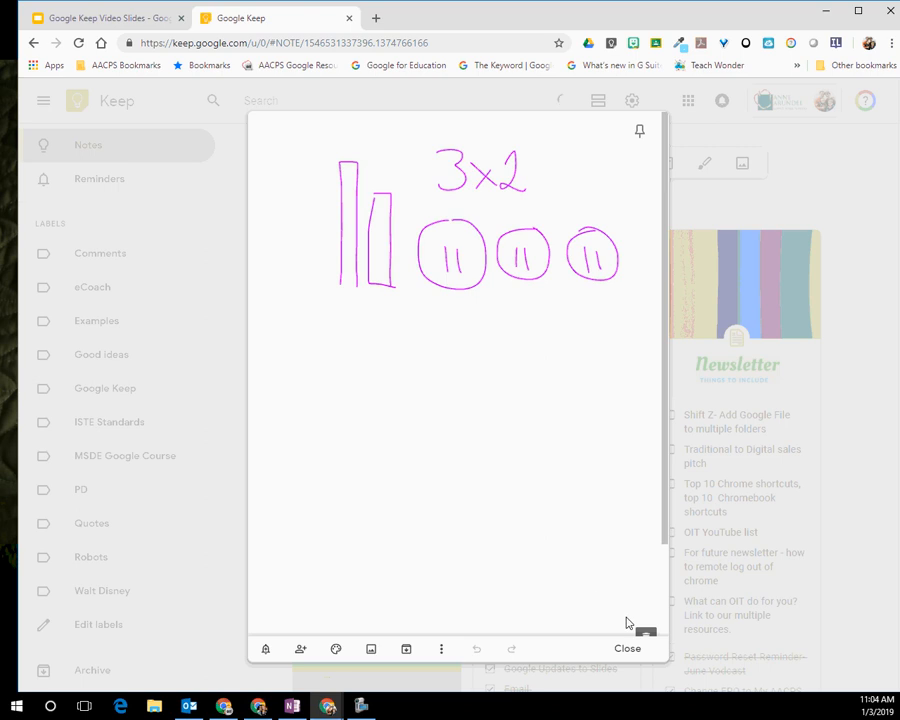
scroll(397, 574, "down", 2)
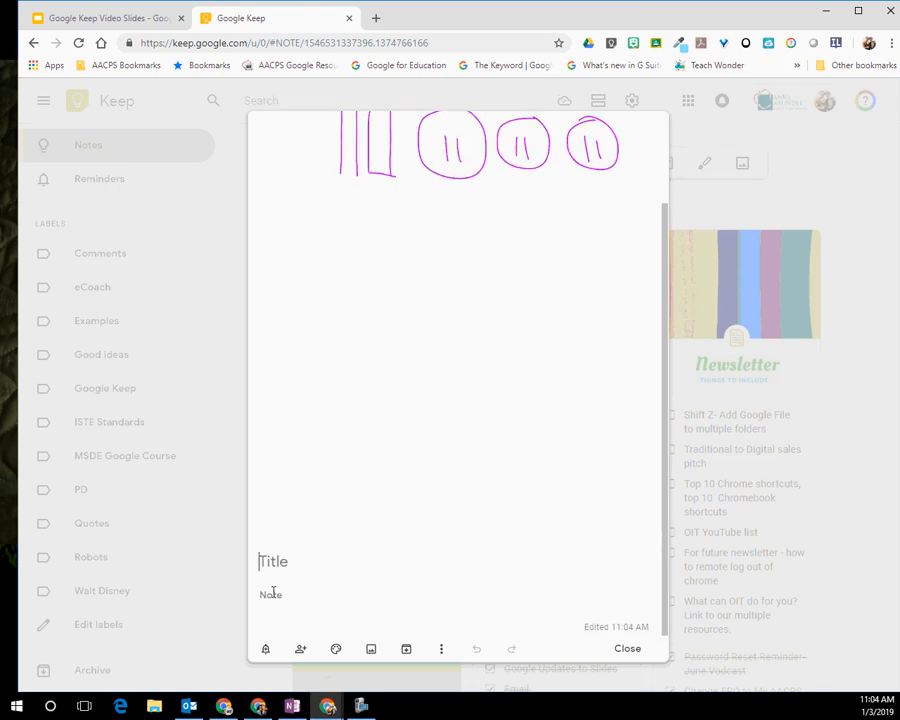
type("Math Example")
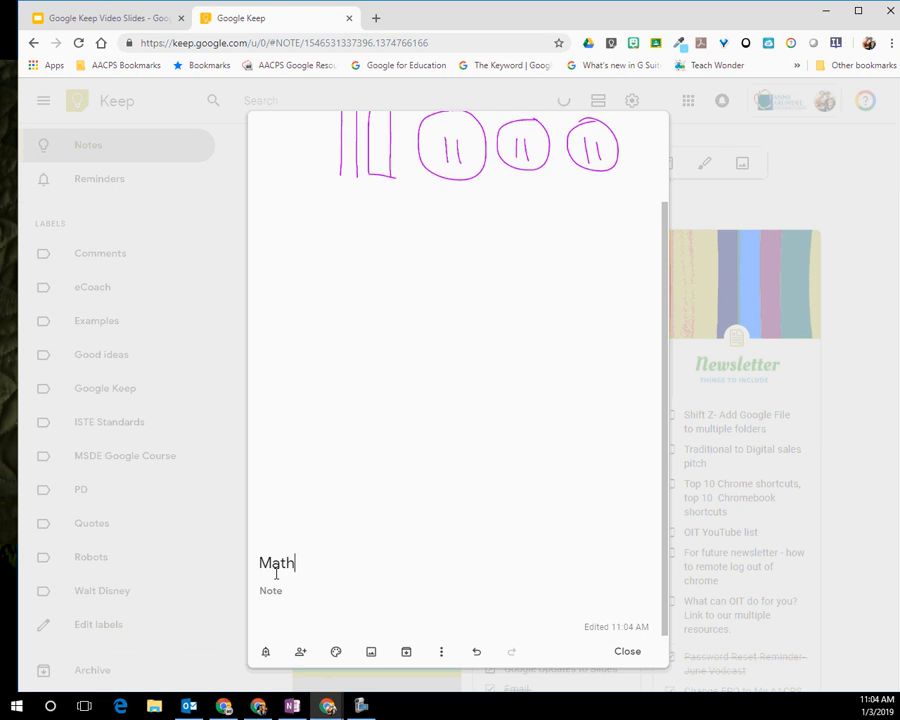
key("Return")
left_click(630, 654)
scroll(420, 541, "down", 5)
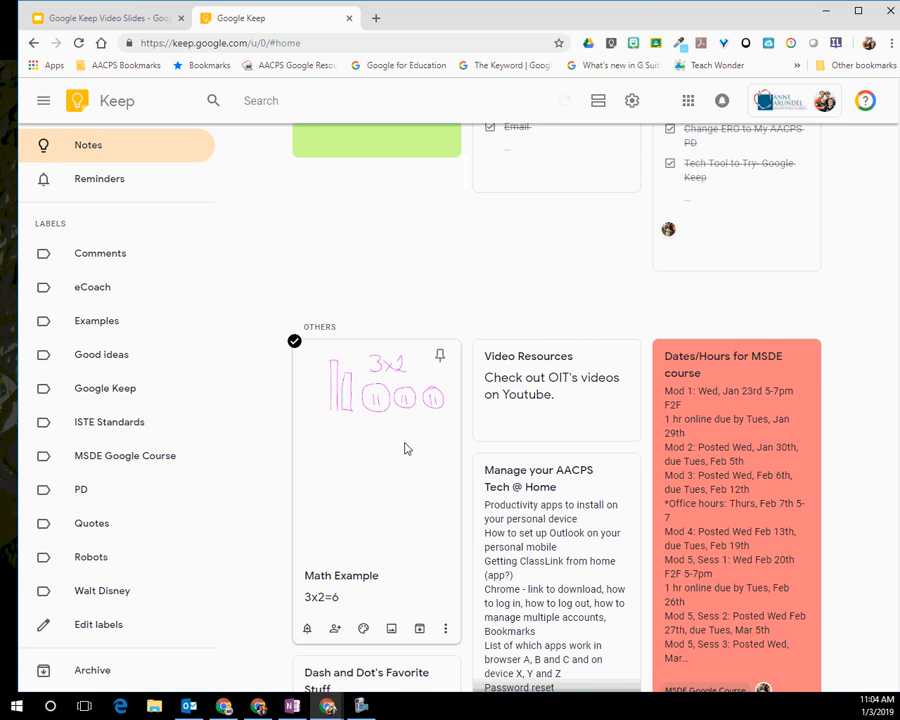
scroll(405, 449, "up", 5)
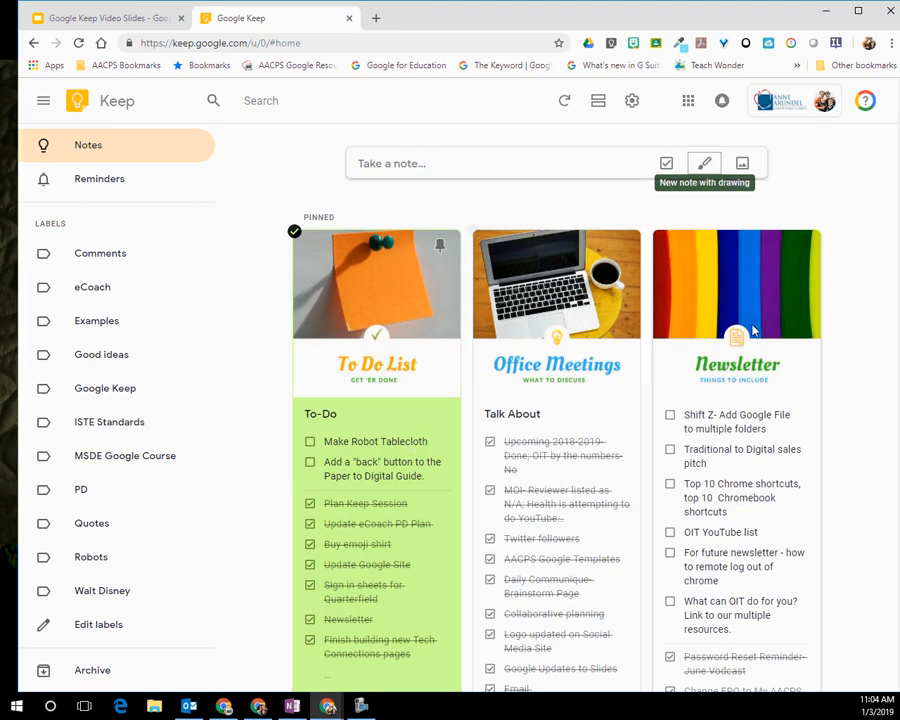
Start a new checklist note with the items "Grade papers" and "Create my SmartBoard on Multiplication"
left_click(666, 166)
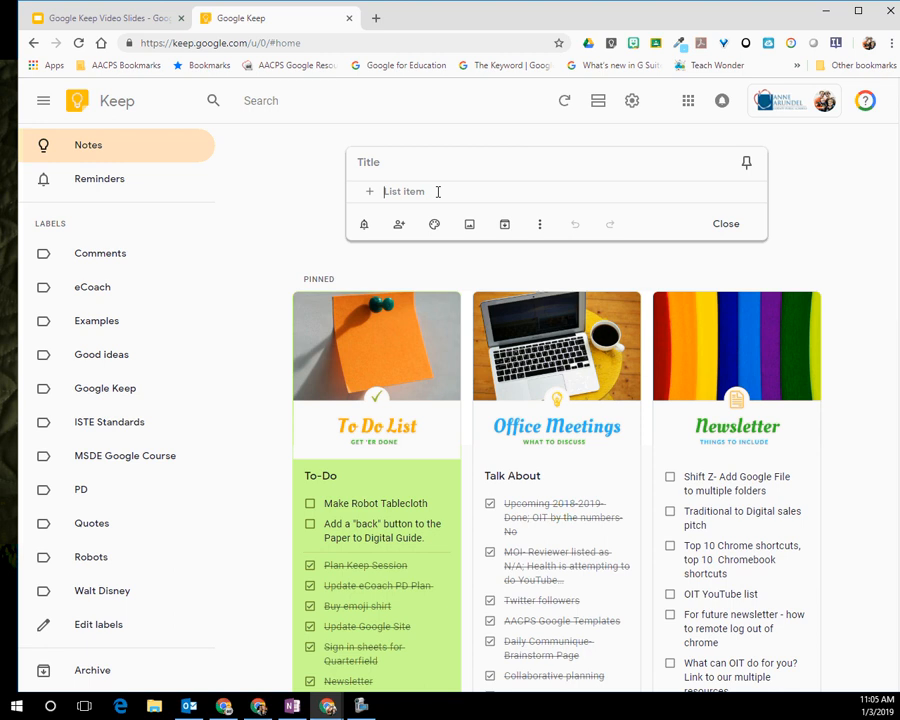
type("Grade papers")
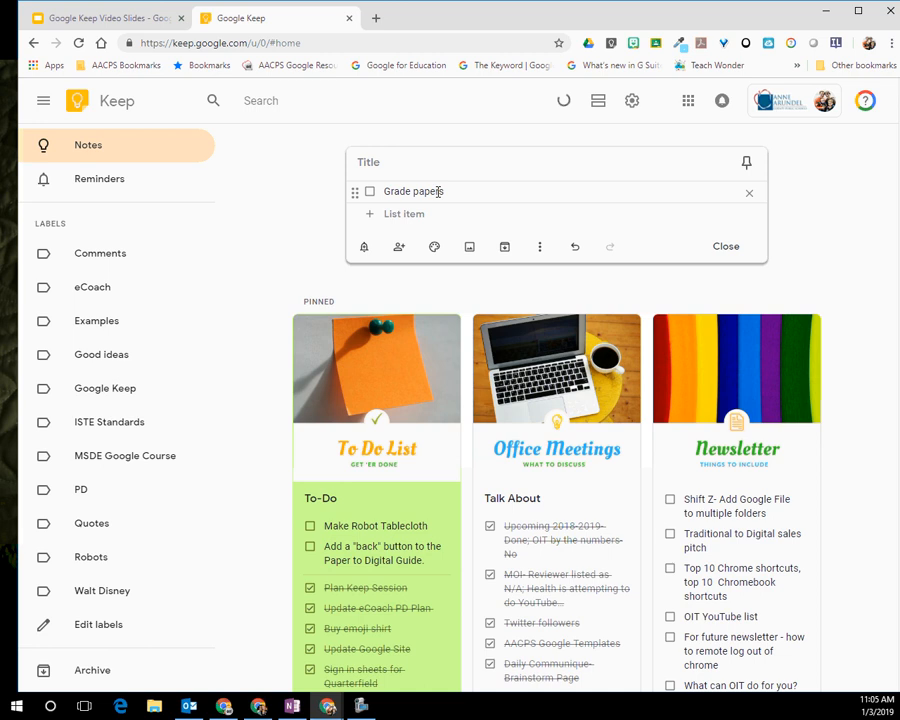
key("Return")
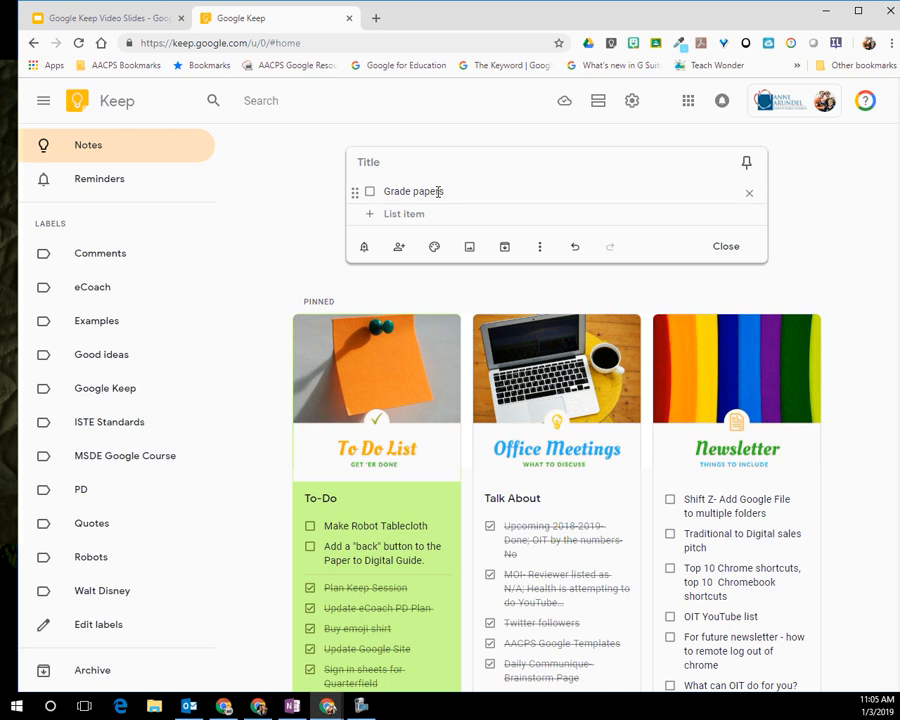
type("Cre")
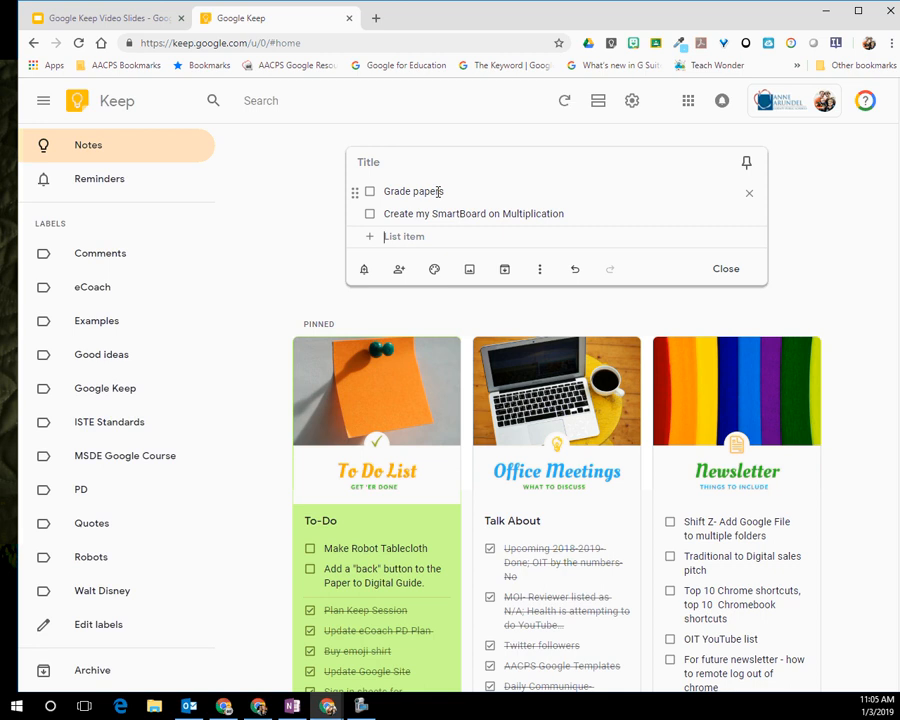
Add "Gather pictures of arrays" as an indented sub-item under the SmartBoard item and save the checklist
type("Gather p")
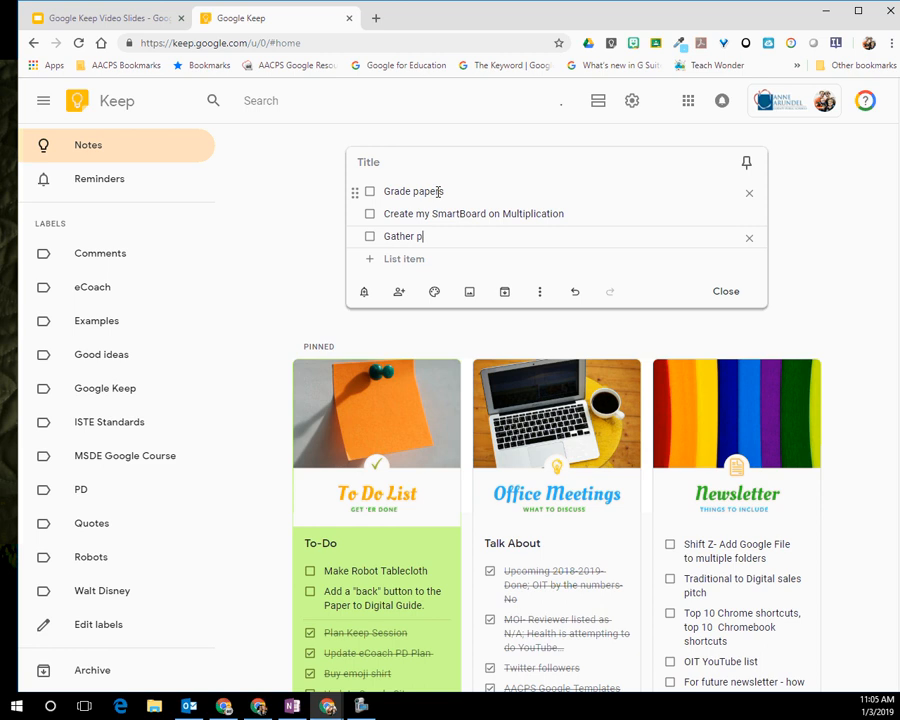
type("ictures of arrays")
left_click_drag(357, 240, 424, 236)
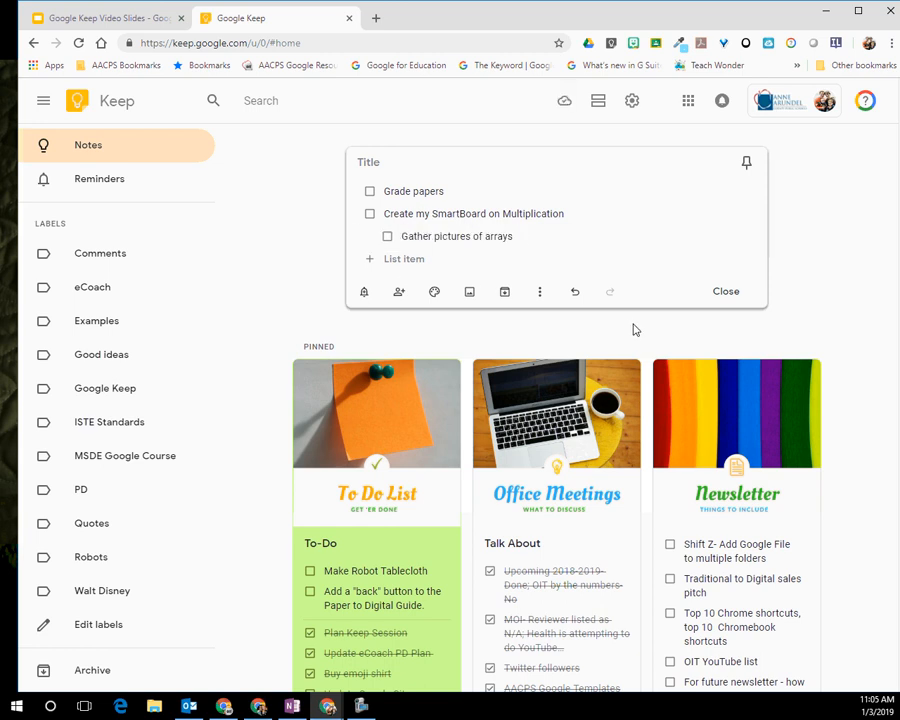
left_click(729, 291)
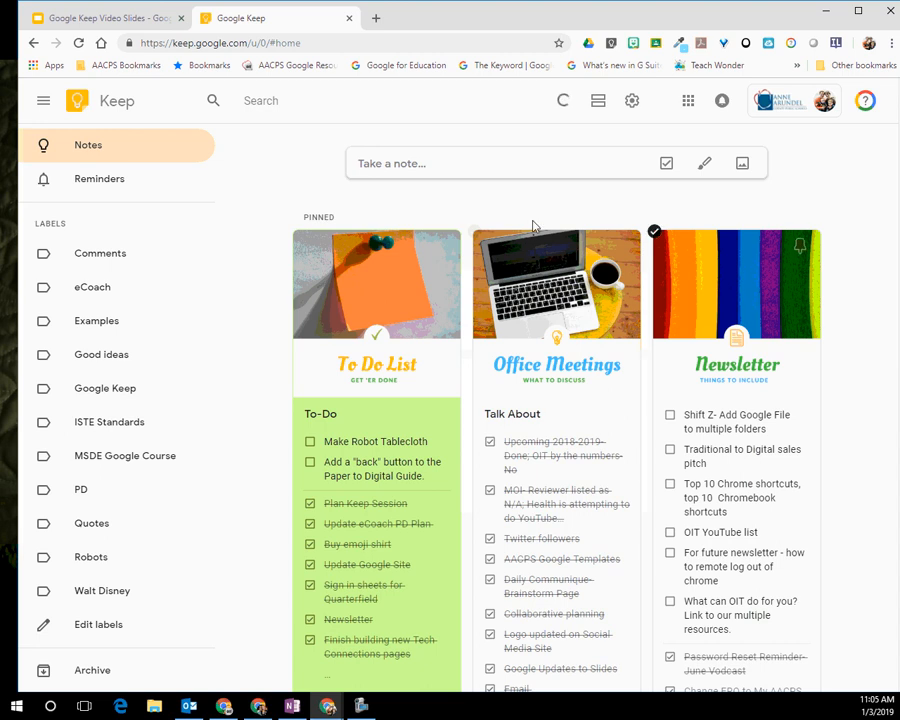
Check off "Grade papers" in the saved checklist note, and uncheck it again
scroll(533, 226, "down", 6)
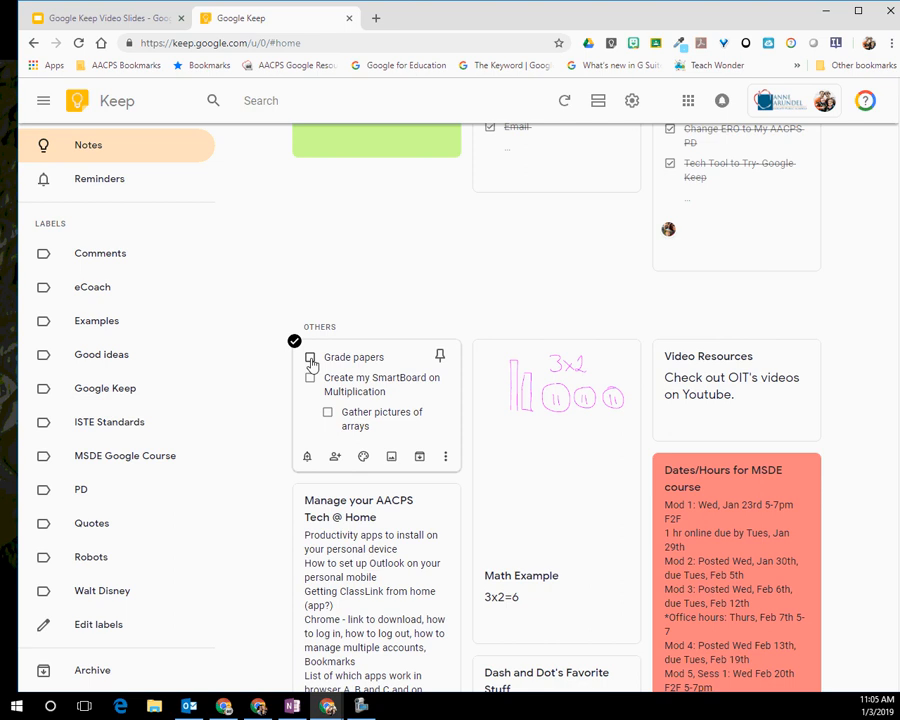
left_click(311, 359)
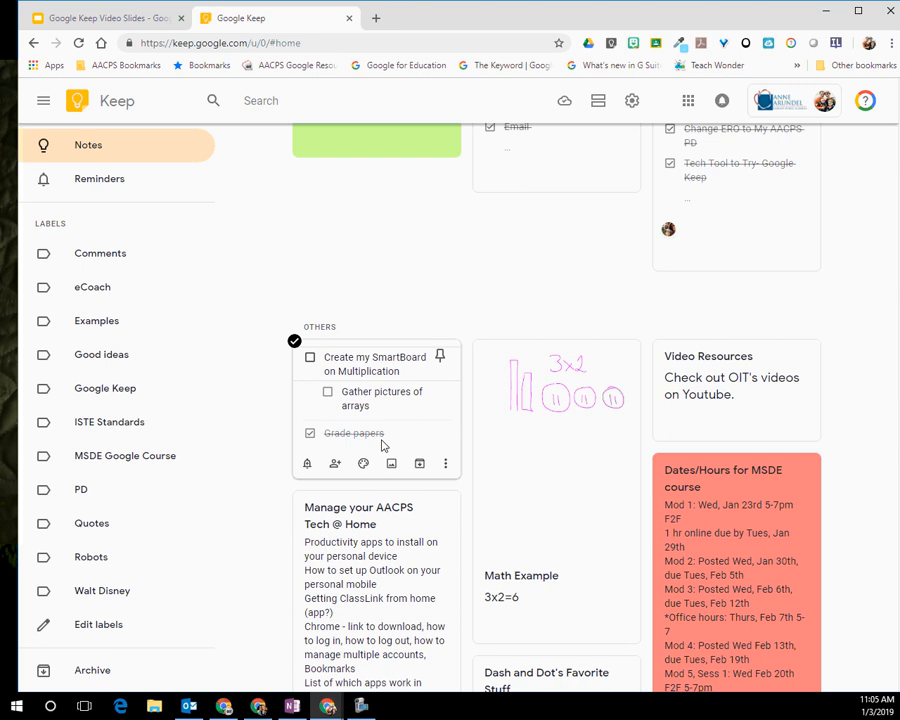
left_click(310, 434)
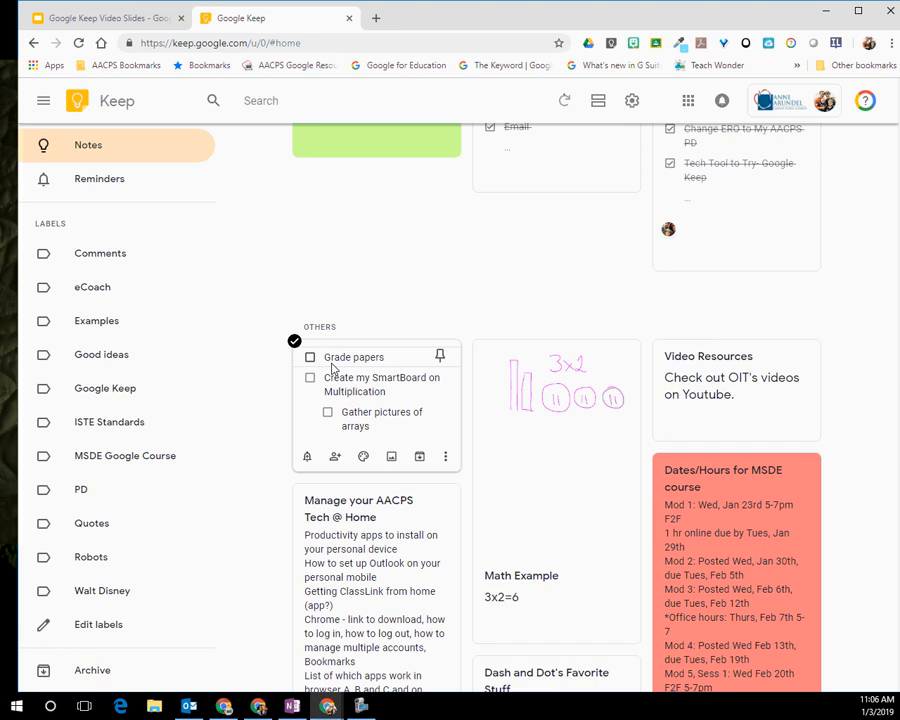
Start a new text note reading "Meeting about creating a video tutorial on Smart Notebook."
scroll(333, 368, "up", 5)
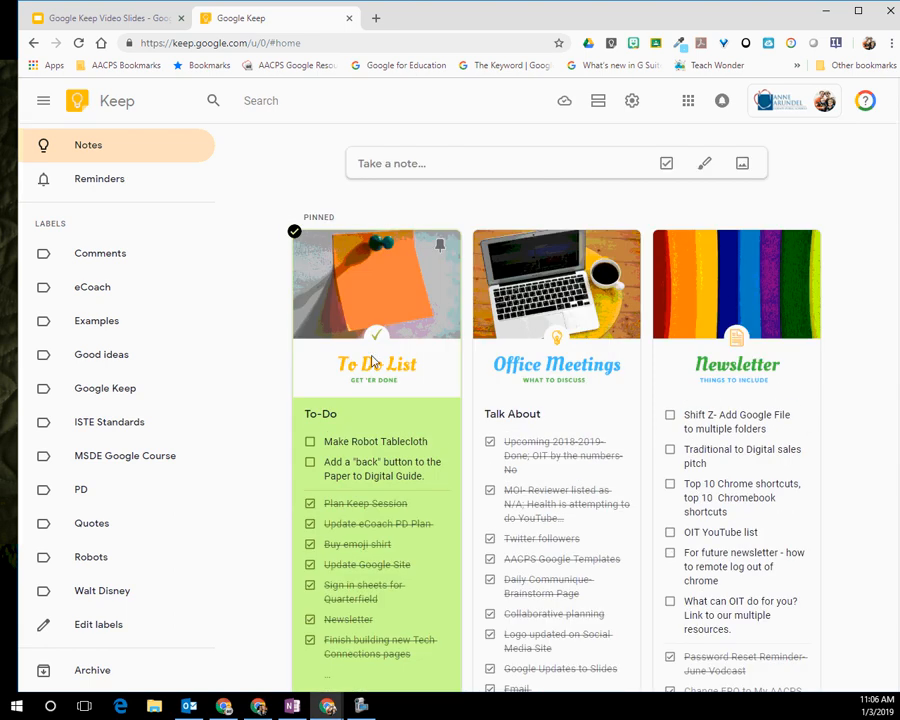
left_click(453, 160)
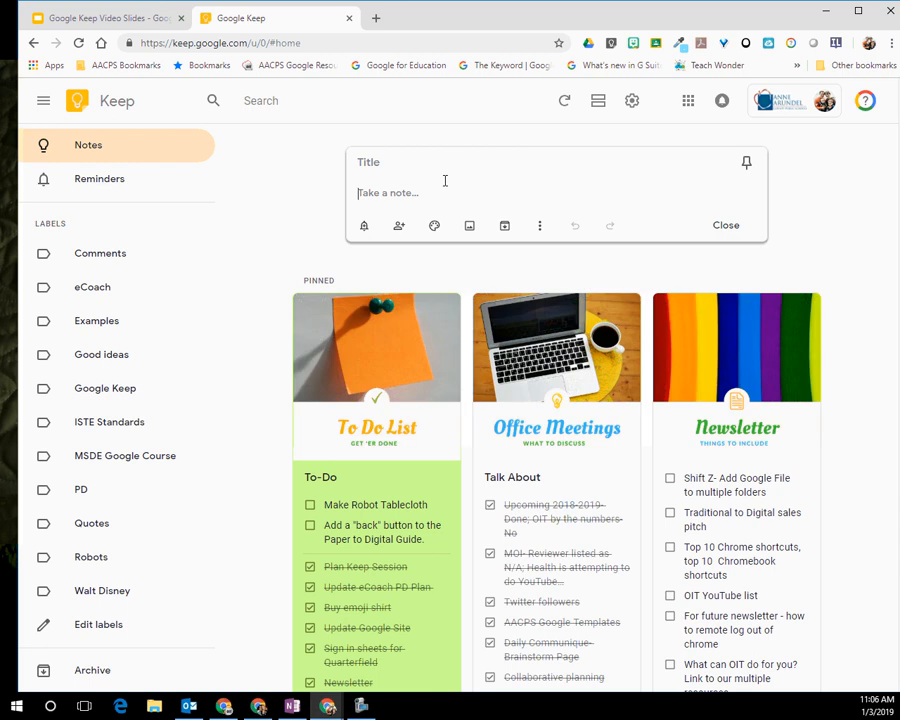
type("Meeting atbout")
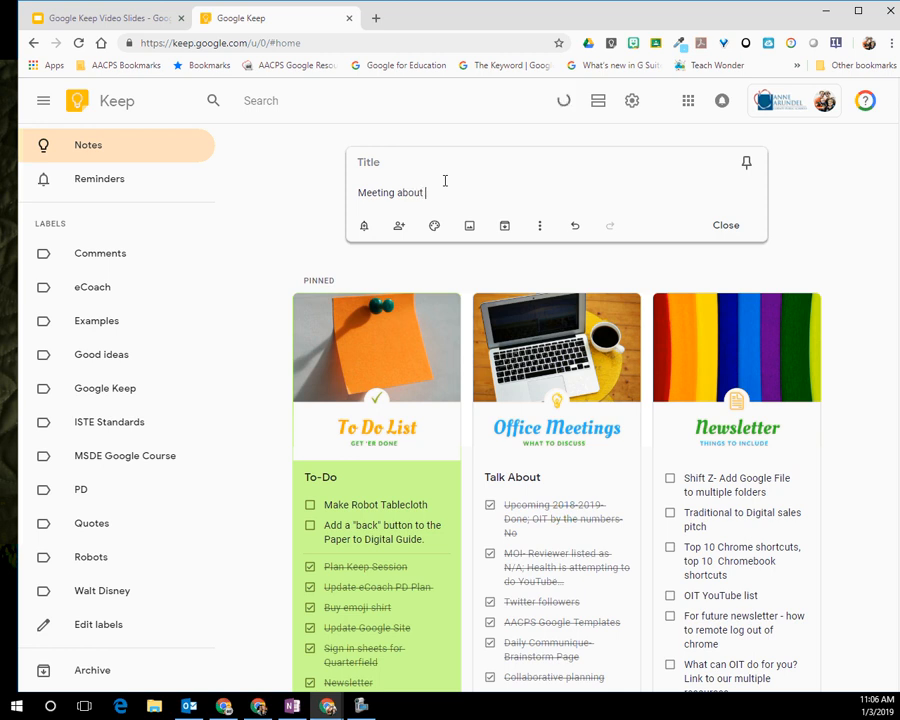
type(" creating a video tut")
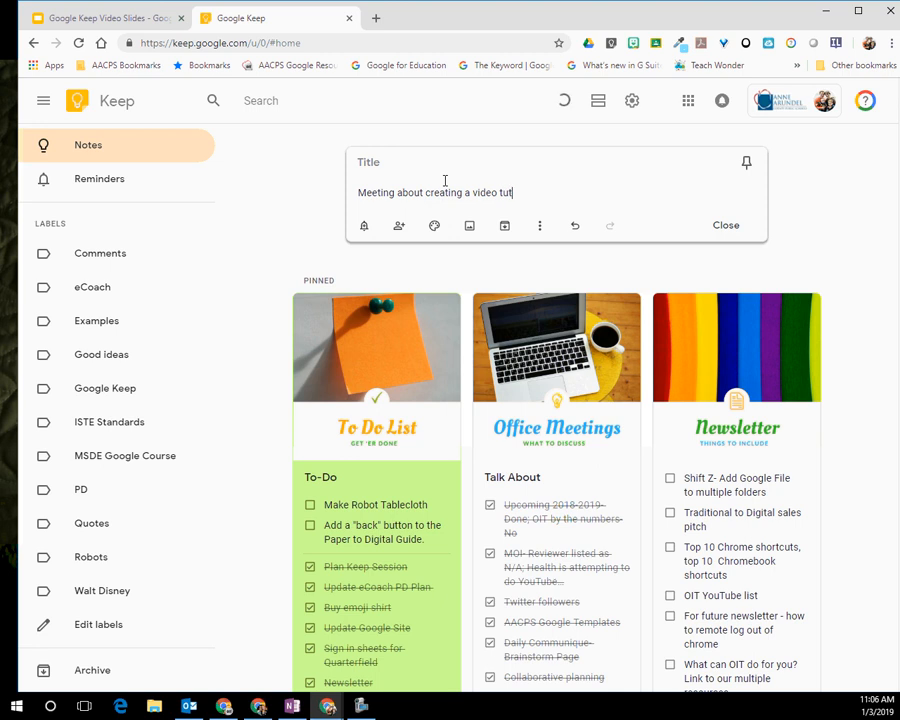
type("orial on Smart Notebook.")
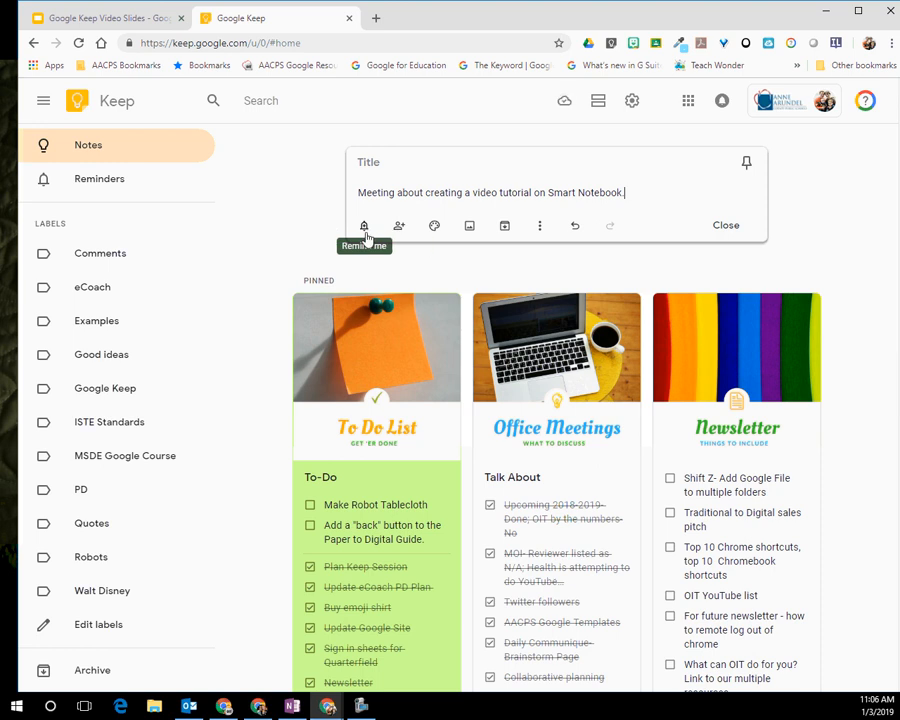
Add a non-repeating reminder for Jan 15, 2019 at 1:00 PM to the meeting note and save the note
left_click(365, 232)
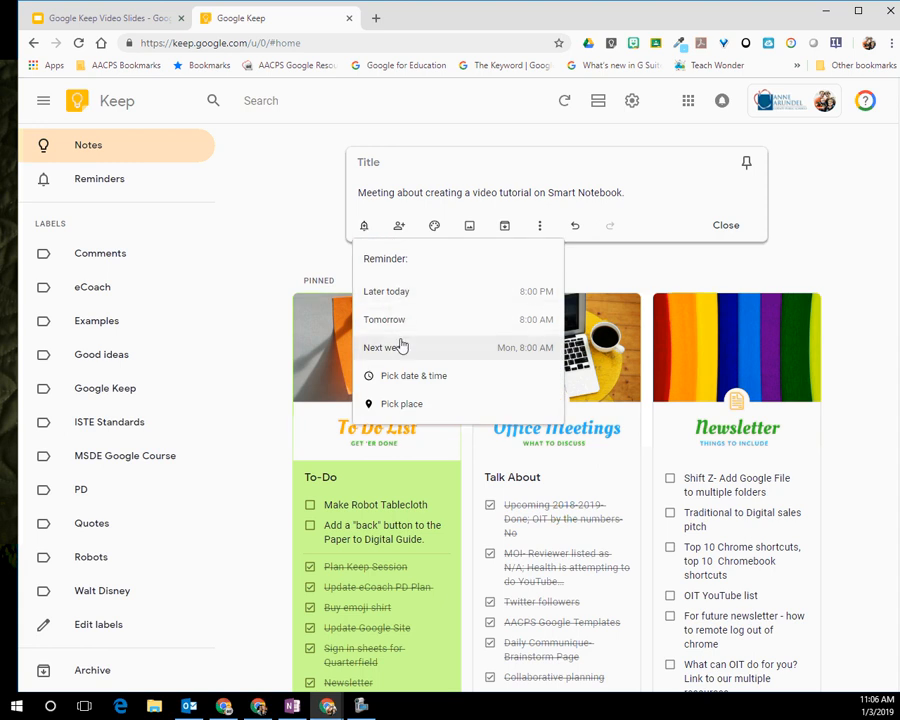
left_click(450, 378)
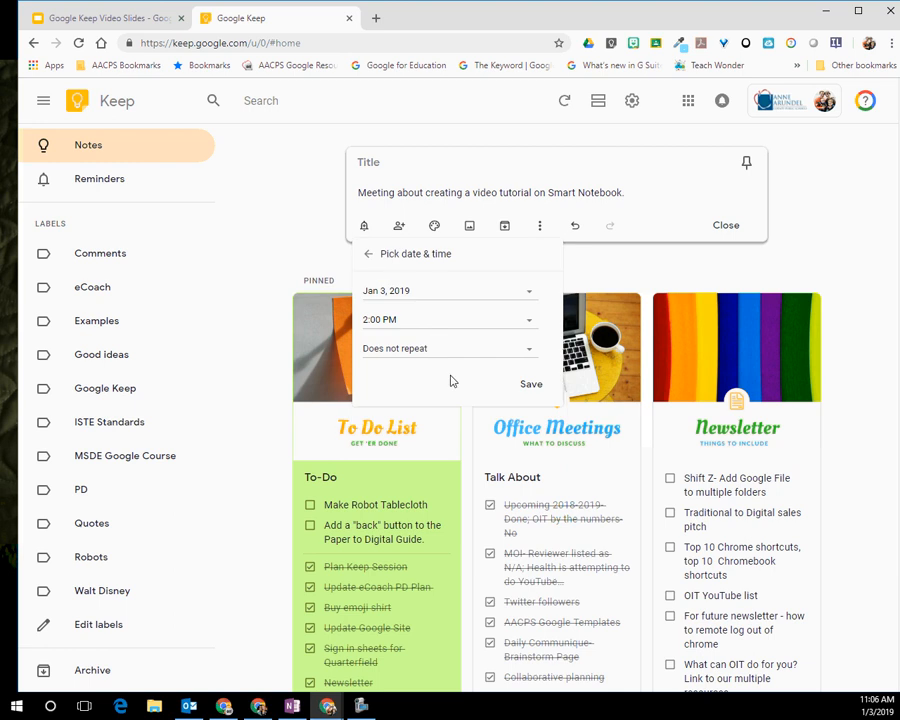
left_click(529, 298)
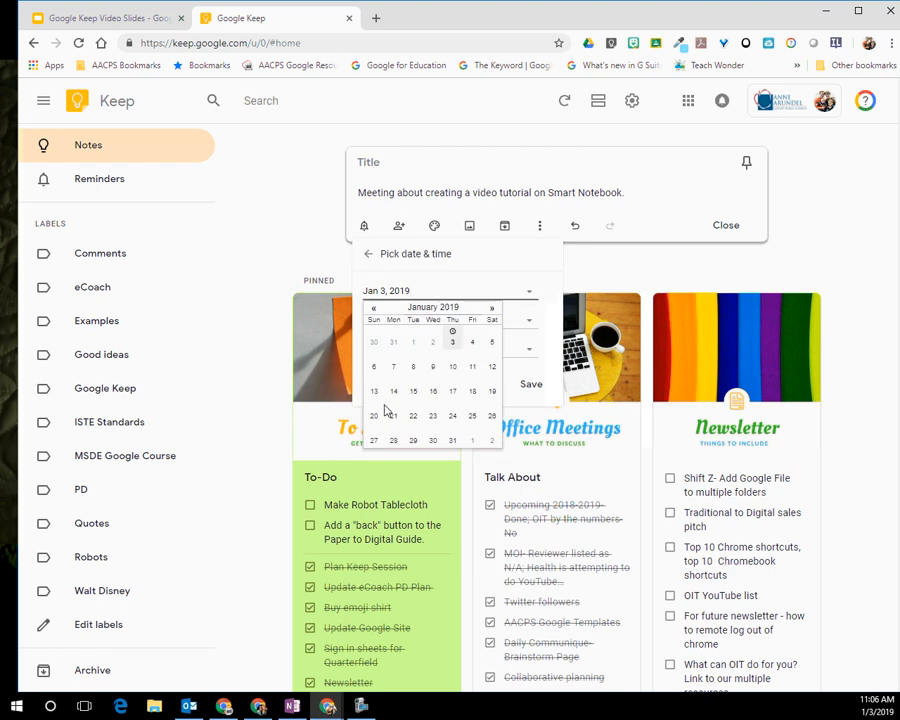
left_click(413, 391)
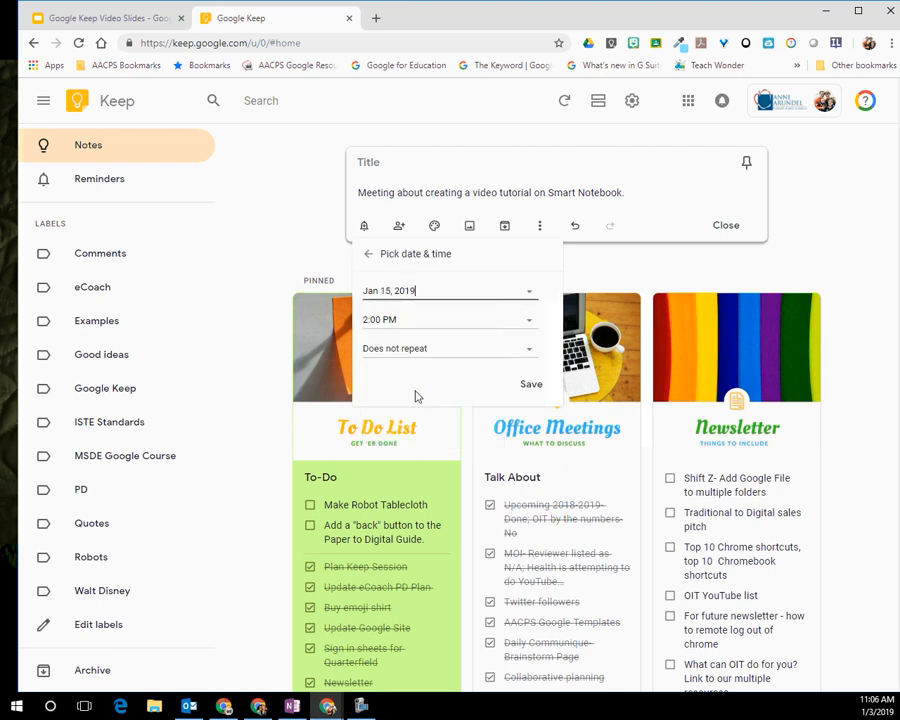
left_click(534, 321)
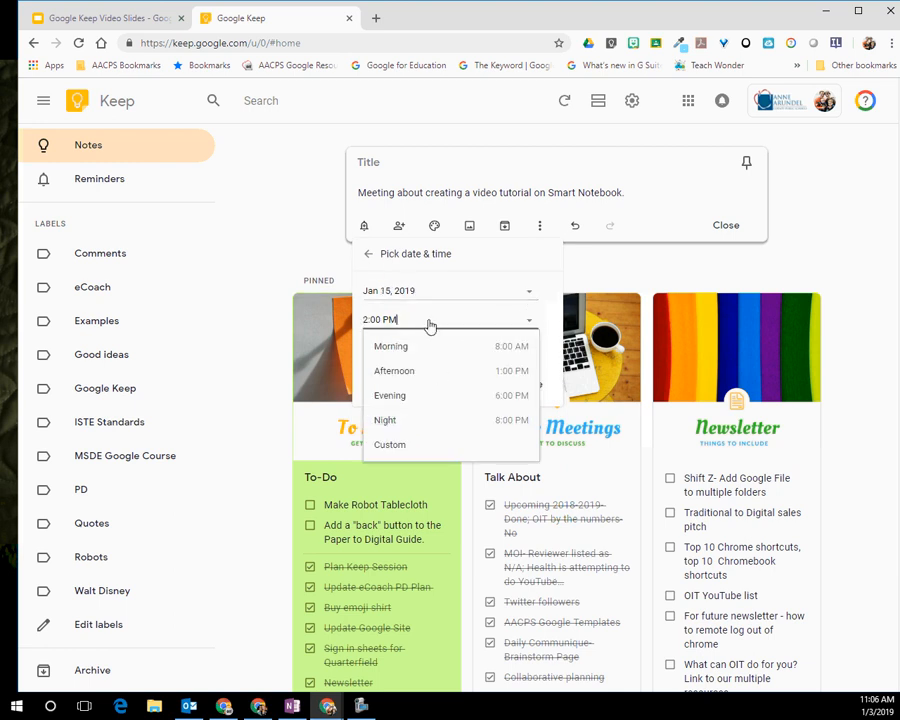
left_click(404, 373)
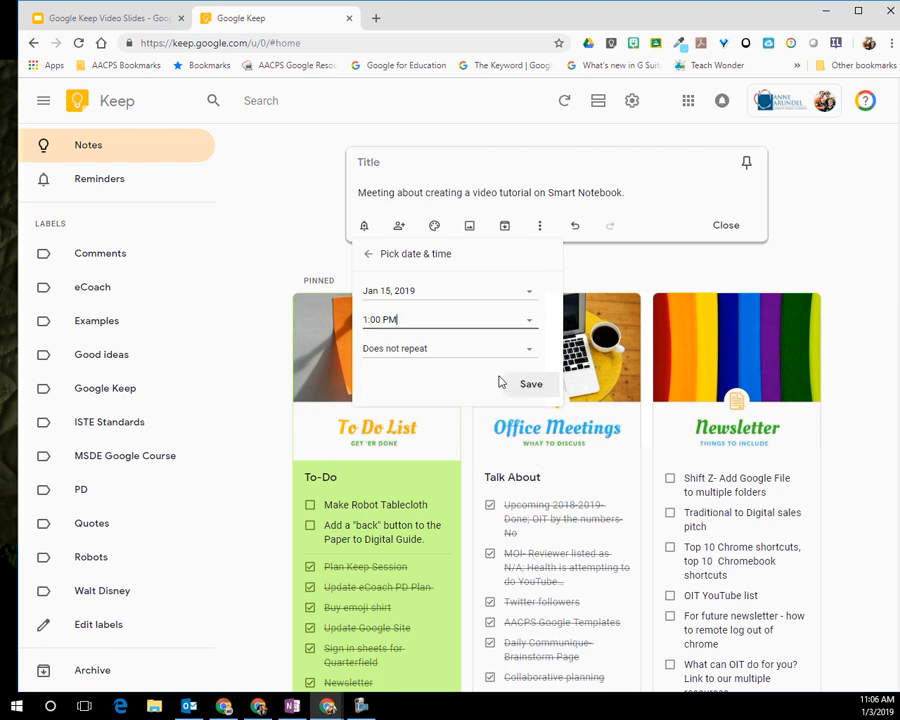
left_click(406, 351)
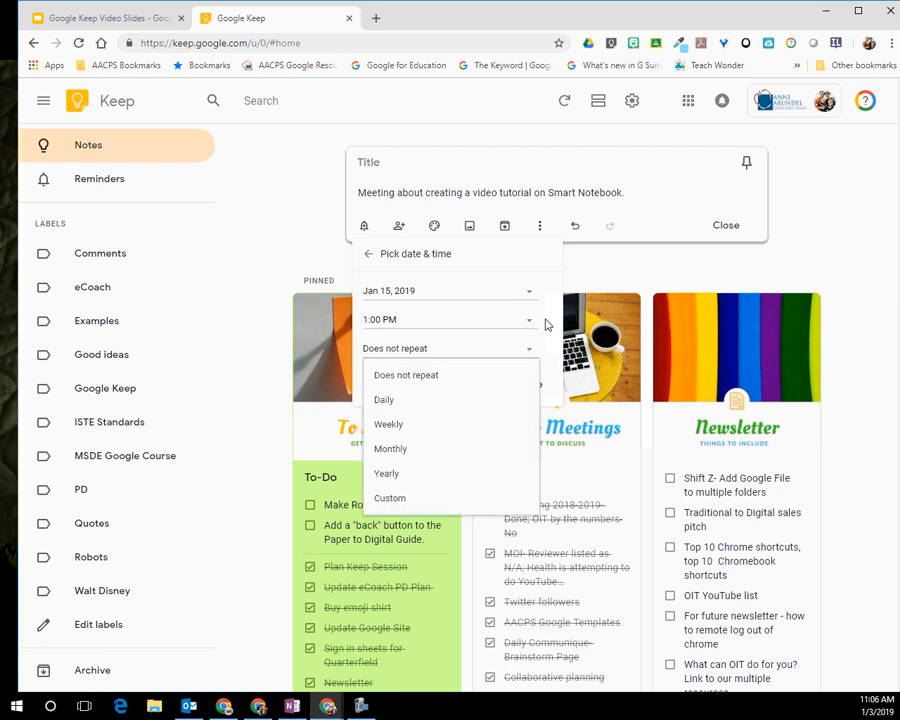
left_click(505, 375)
left_click(532, 388)
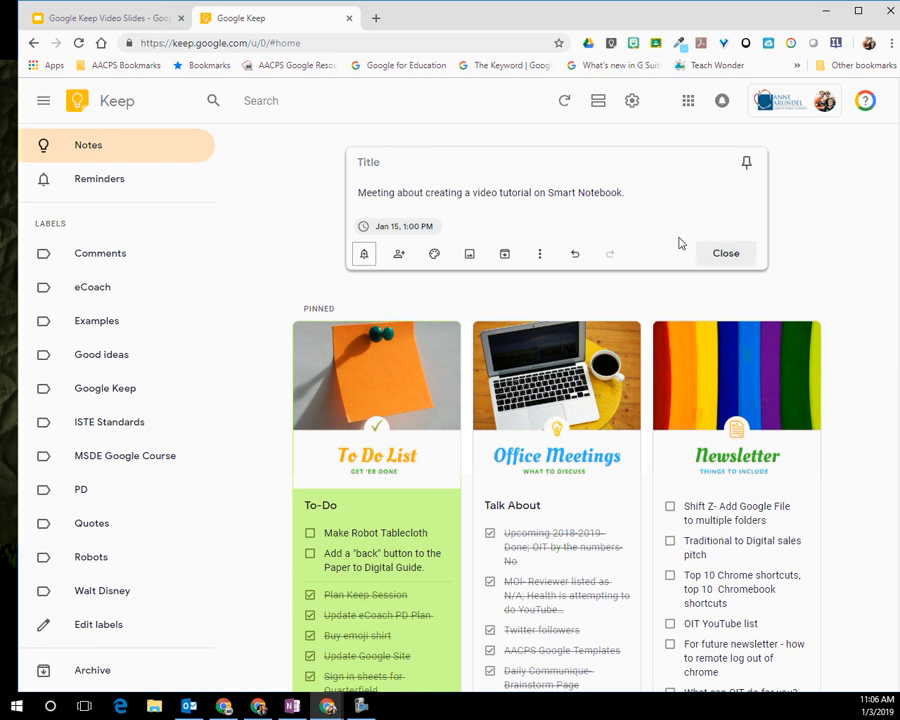
left_click(725, 255)
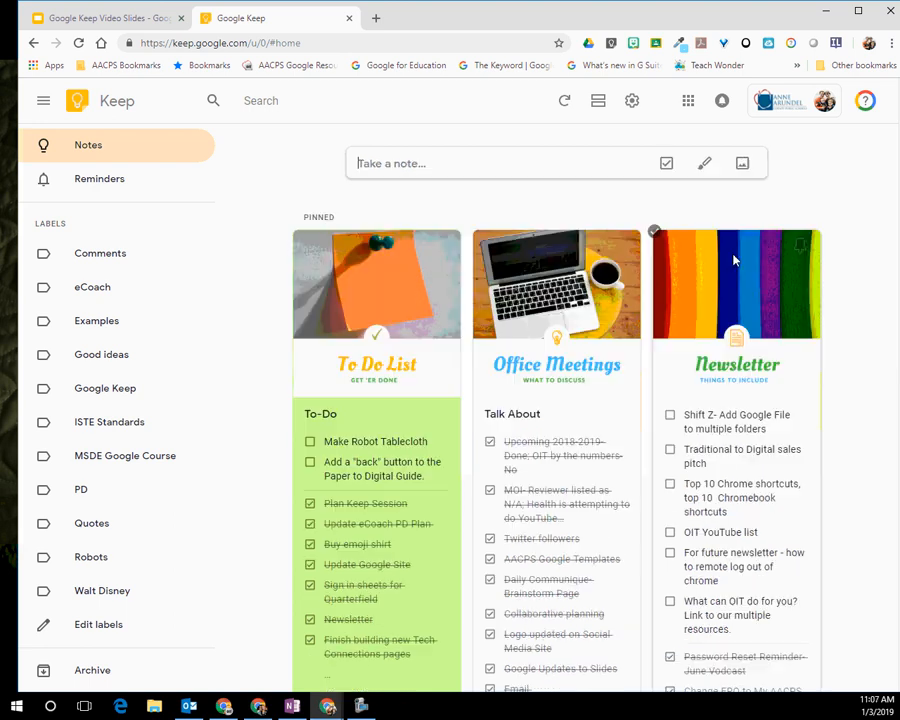
Start a new text note reading "Buy Chocolate at BJS for training."
left_click(370, 160)
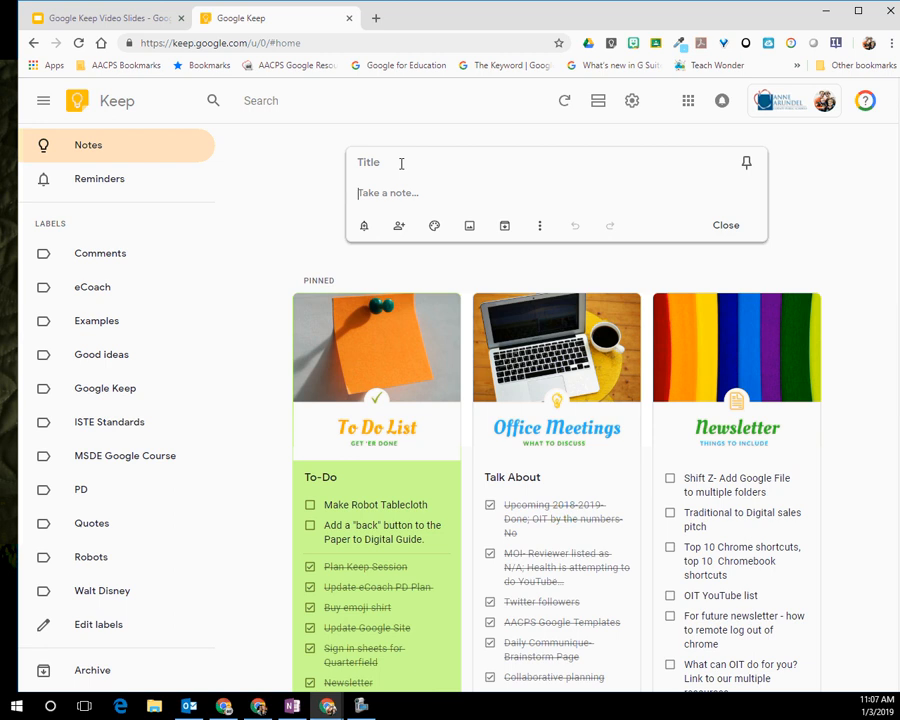
type("Buy Chocolate at BJS f")
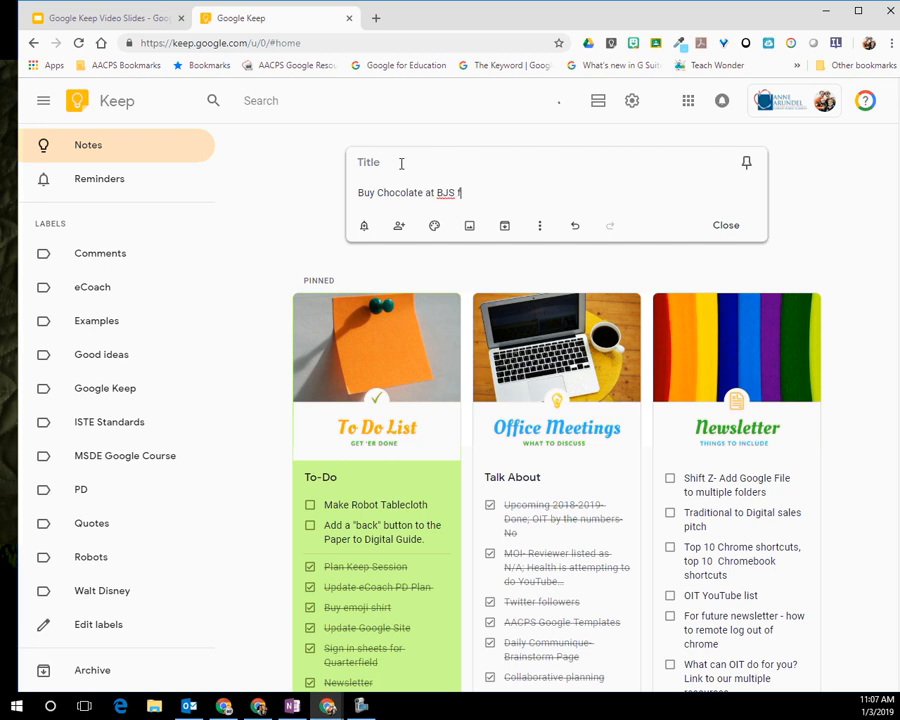
type("or training.")
Add a location reminder for BJ's Wholesale Club to the chocolate note and save the note
left_click(365, 232)
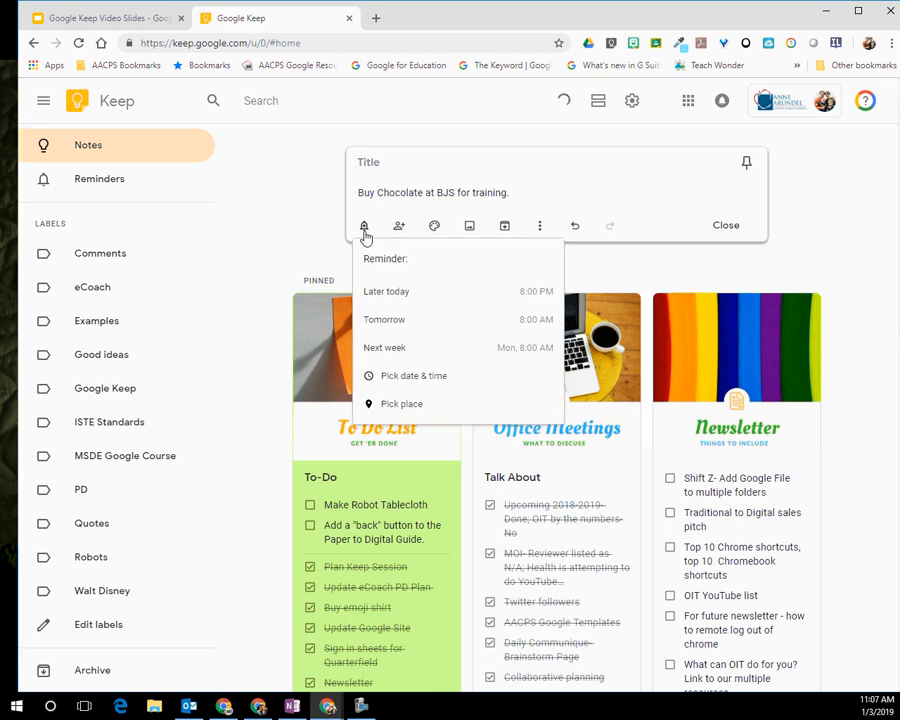
left_click(404, 408)
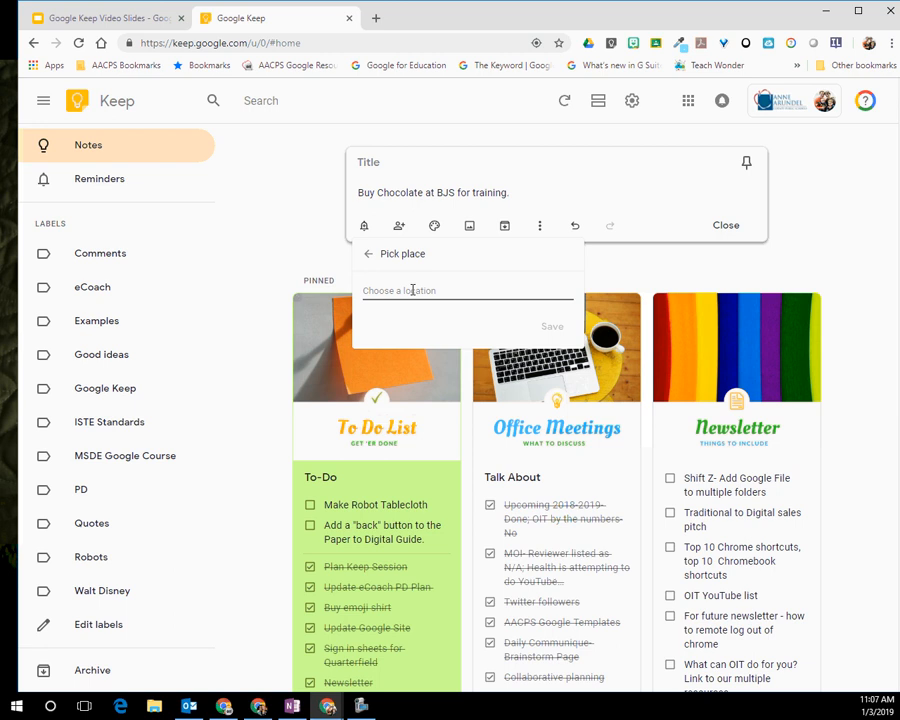
type("Bjs")
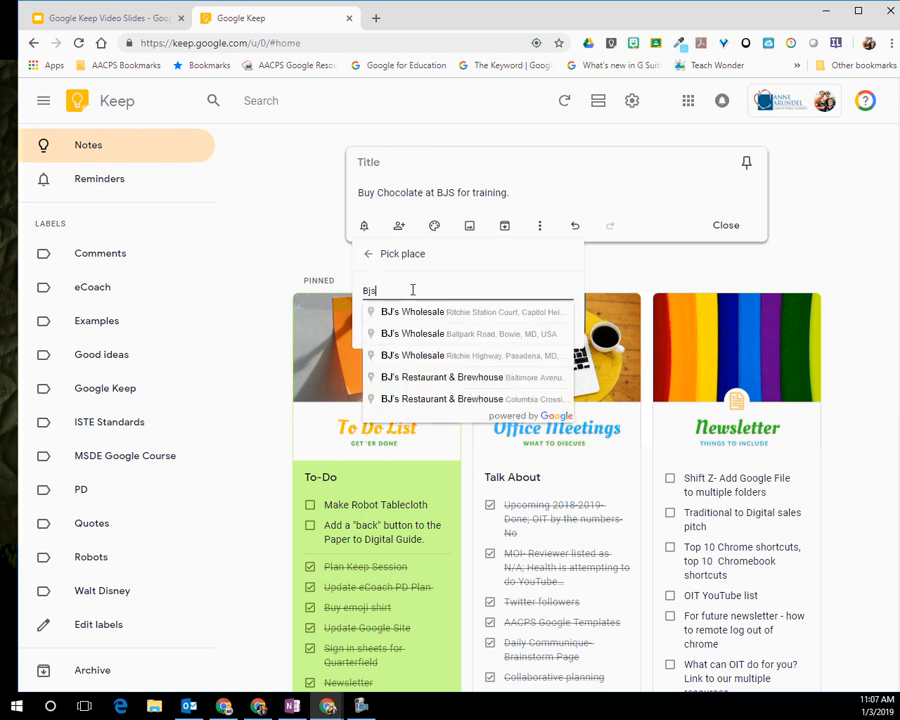
type(" Wholsale")
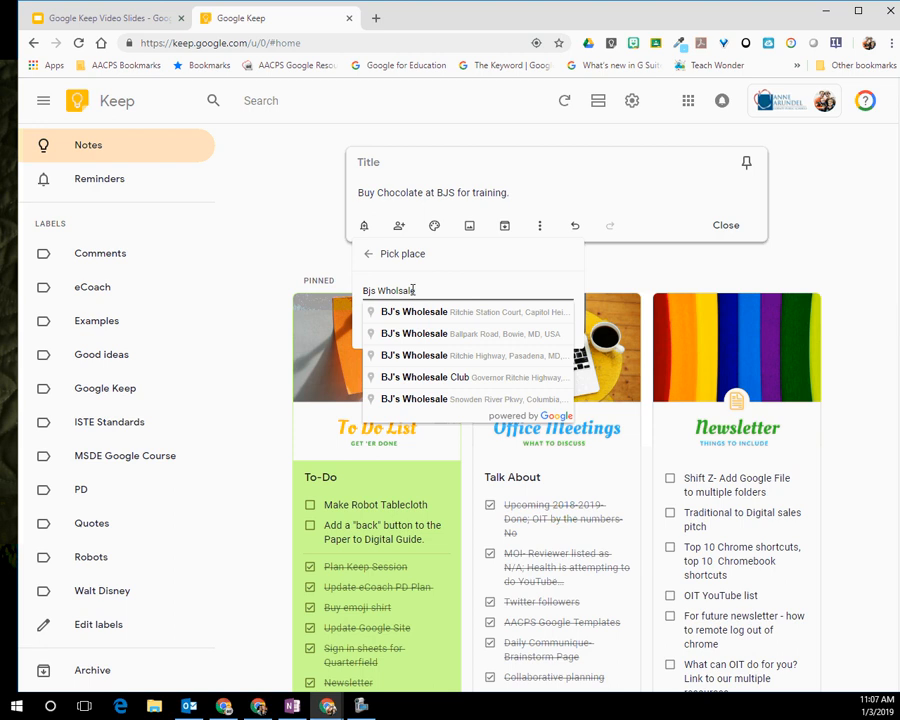
left_click(426, 378)
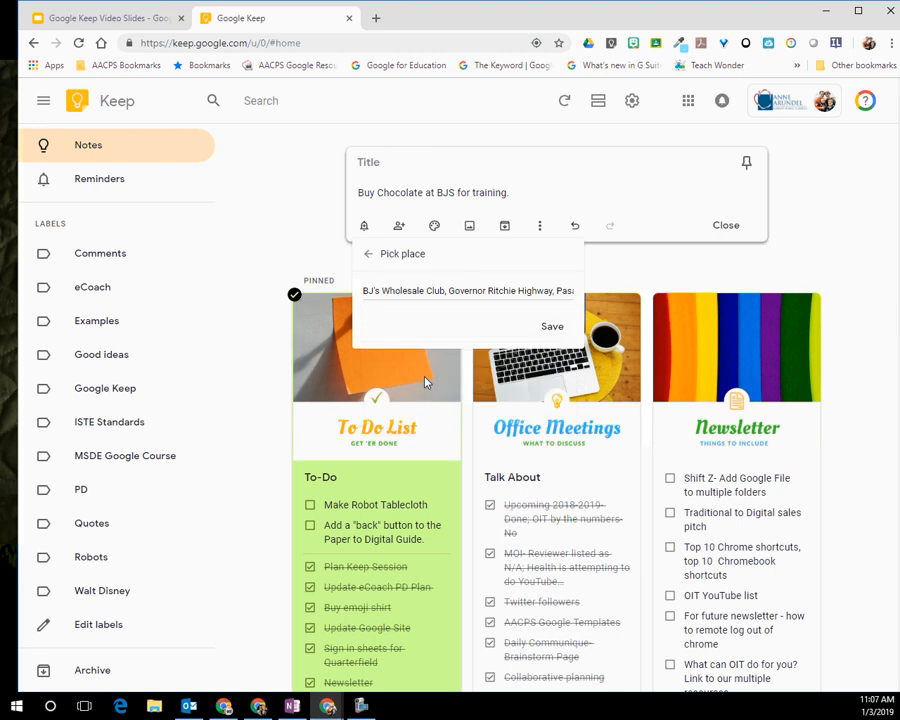
left_click(552, 327)
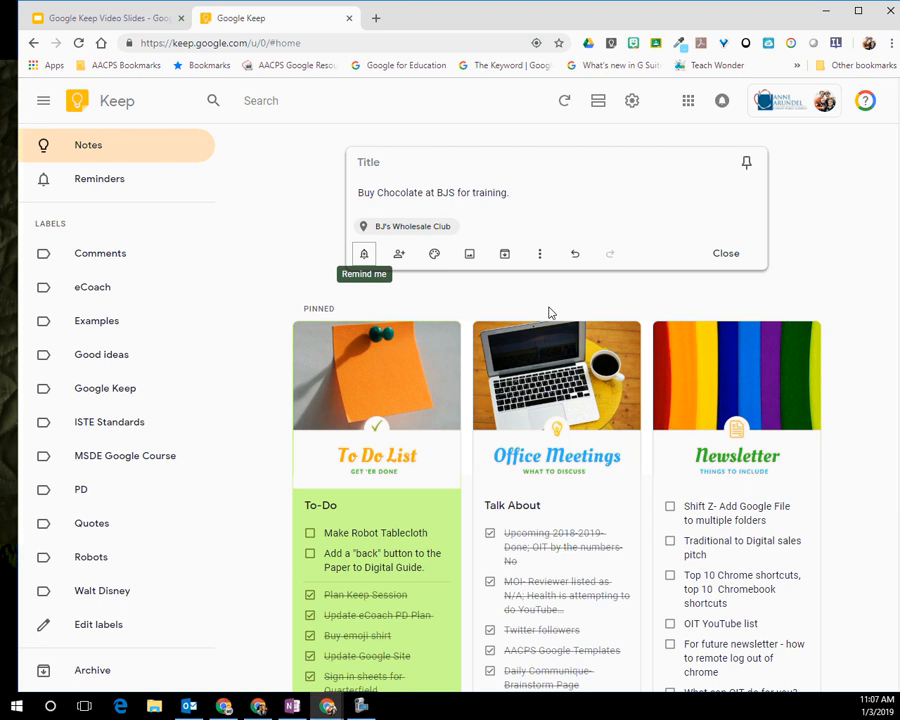
left_click(726, 254)
scroll(390, 500, "down", 4)
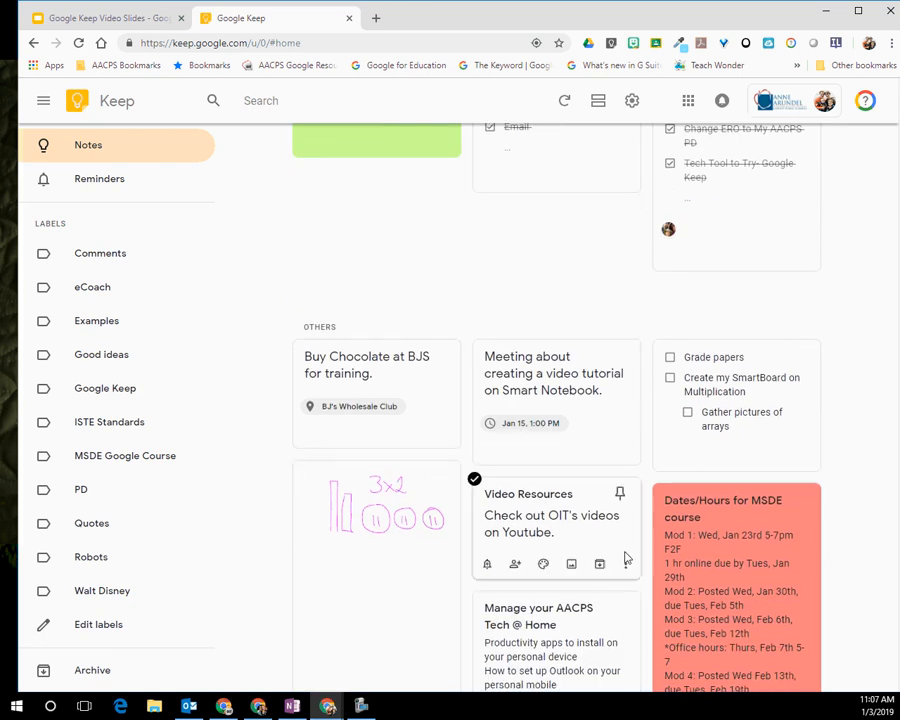
scroll(627, 556, "down", 4)
scroll(627, 556, "up", 3)
scroll(626, 557, "up", 4)
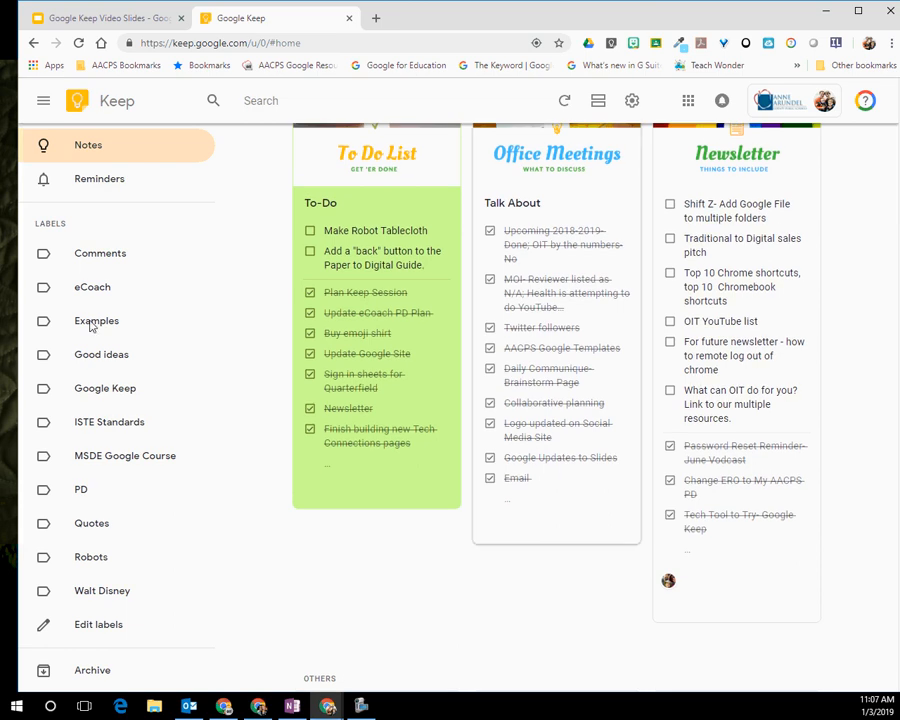